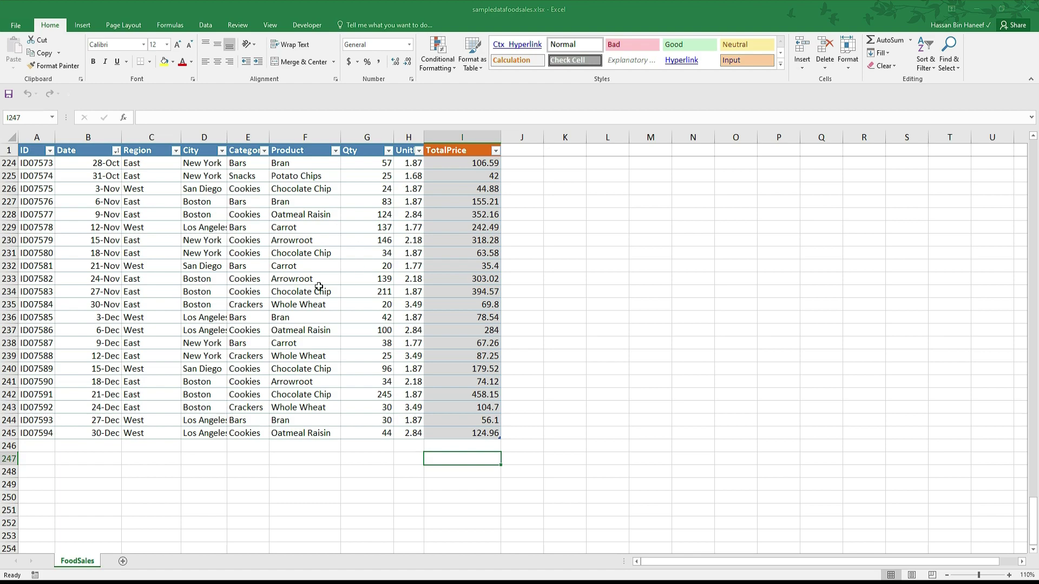
# - Examine the rows of the FoodSales table and the extent of its TotalPrice column
pyautogui.scroll(3, 268, 276)
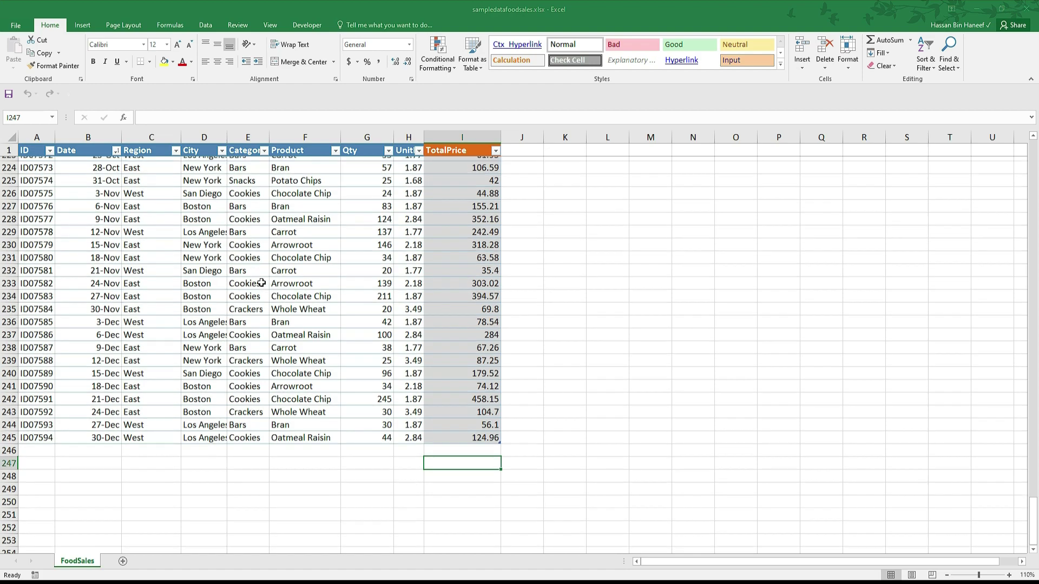
pyautogui.scroll(-3, 379, 319)
pyautogui.scroll(-3, 351, 263)
pyautogui.scroll(3, 348, 271)
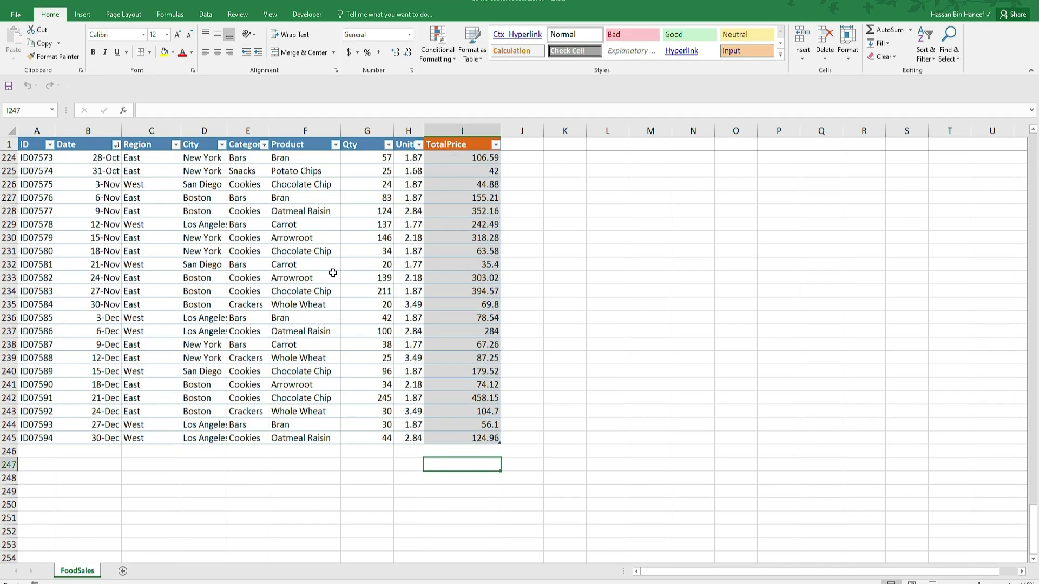
pyautogui.scroll(-1, 332, 274)
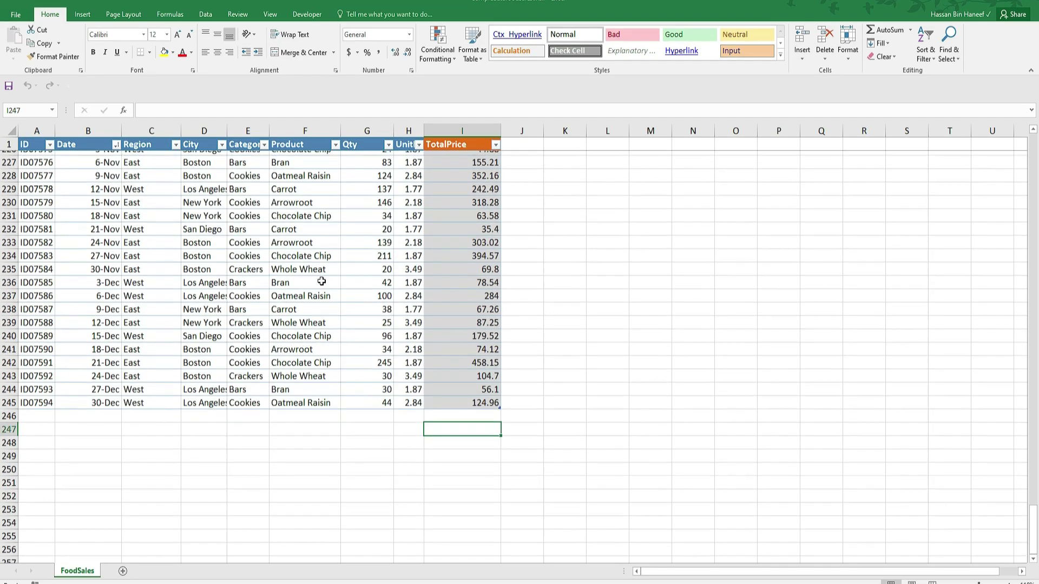
pyautogui.scroll(-1, 530, 427)
pyautogui.scroll(-2, 544, 442)
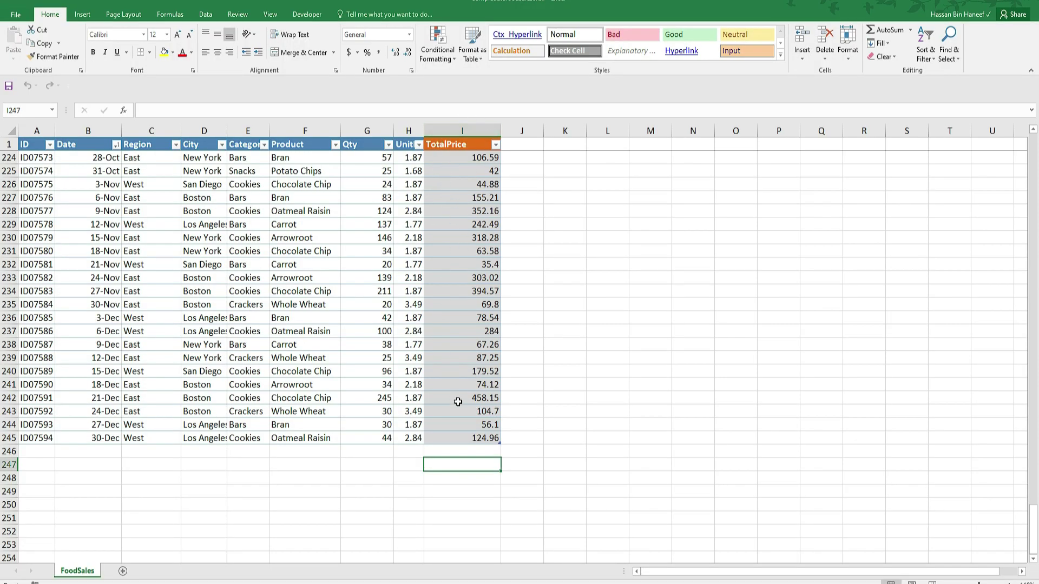
pyautogui.moveTo(1033, 519); pyautogui.dragTo(1032, 206)
pyautogui.scroll(3, 248, 283)
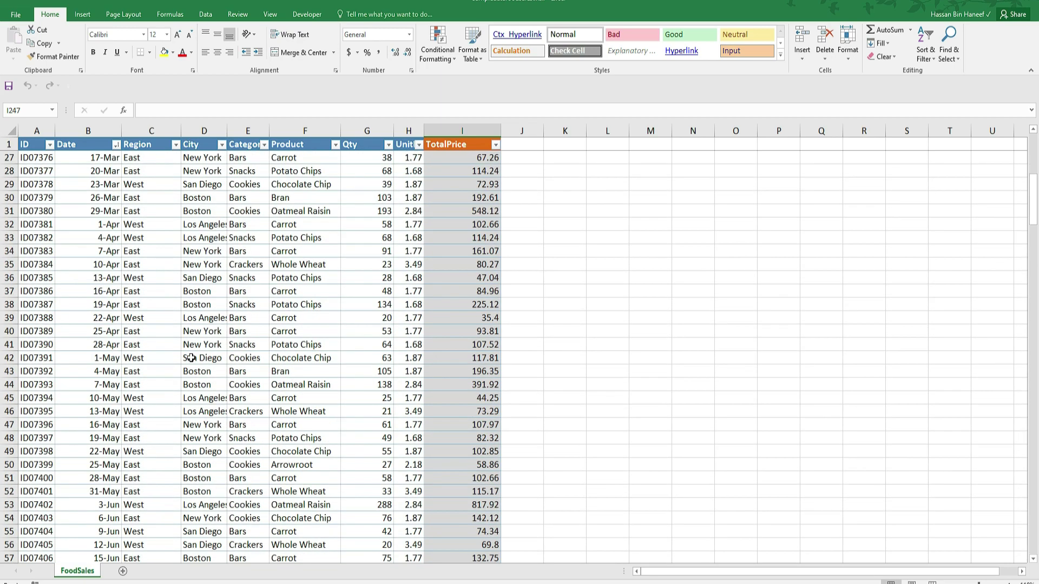
pyautogui.scroll(-4, 204, 348)
pyautogui.scroll(5, 204, 349)
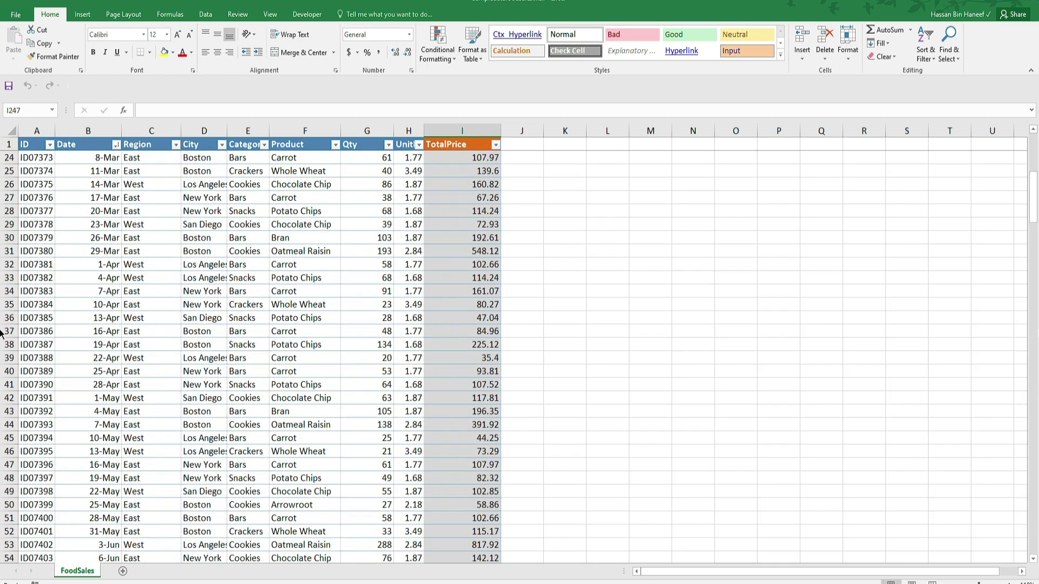
pyautogui.moveTo(1031, 226); pyautogui.dragTo(1031, 379)
pyautogui.scroll(-20, 452, 301)
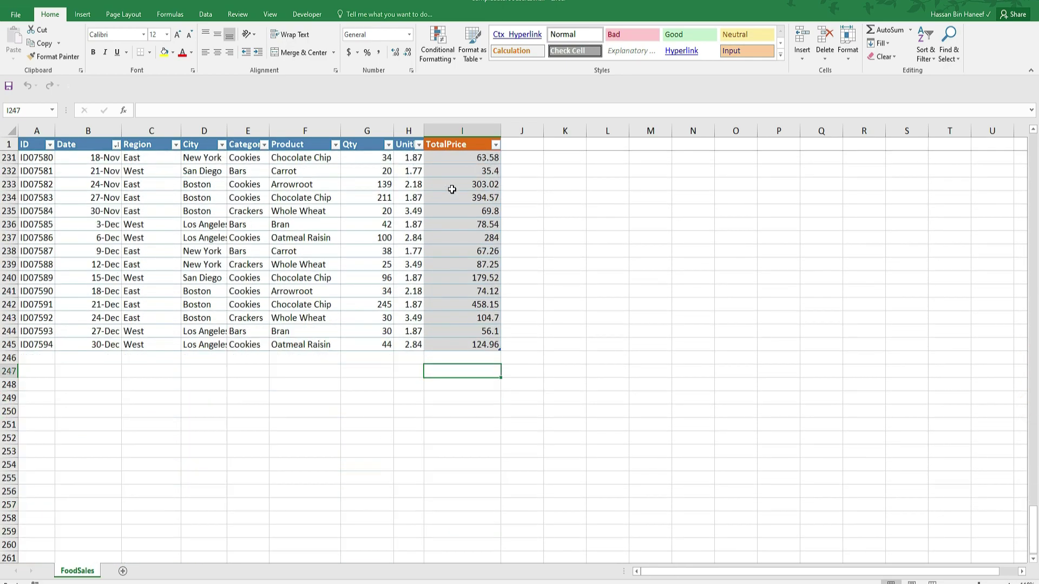
pyautogui.scroll(1, 544, 461)
pyautogui.click(461, 411)
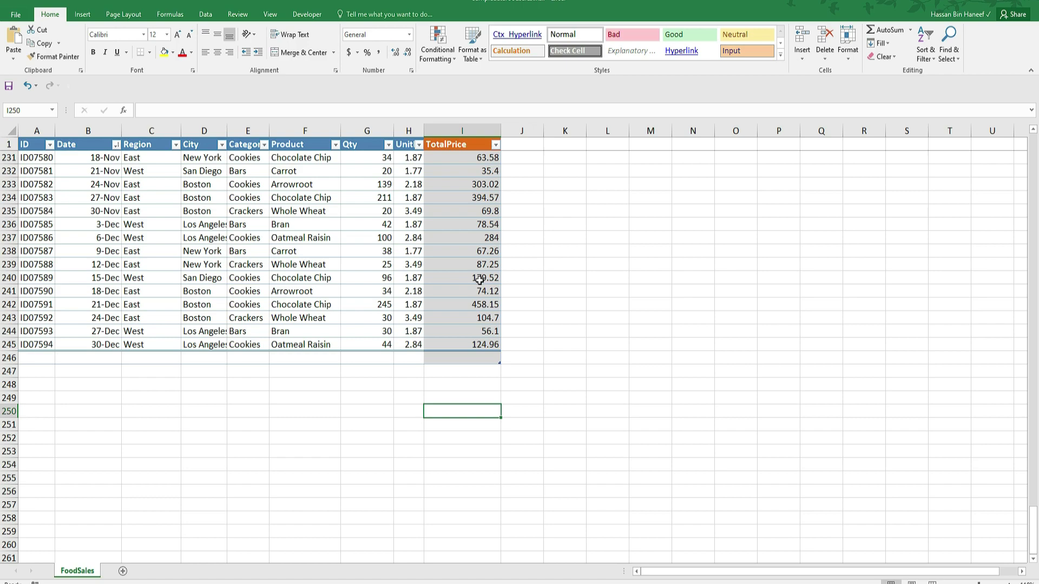
pyautogui.moveTo(1033, 533); pyautogui.dragTo(1031, 165)
pyautogui.scroll(-20, 1031, 165)
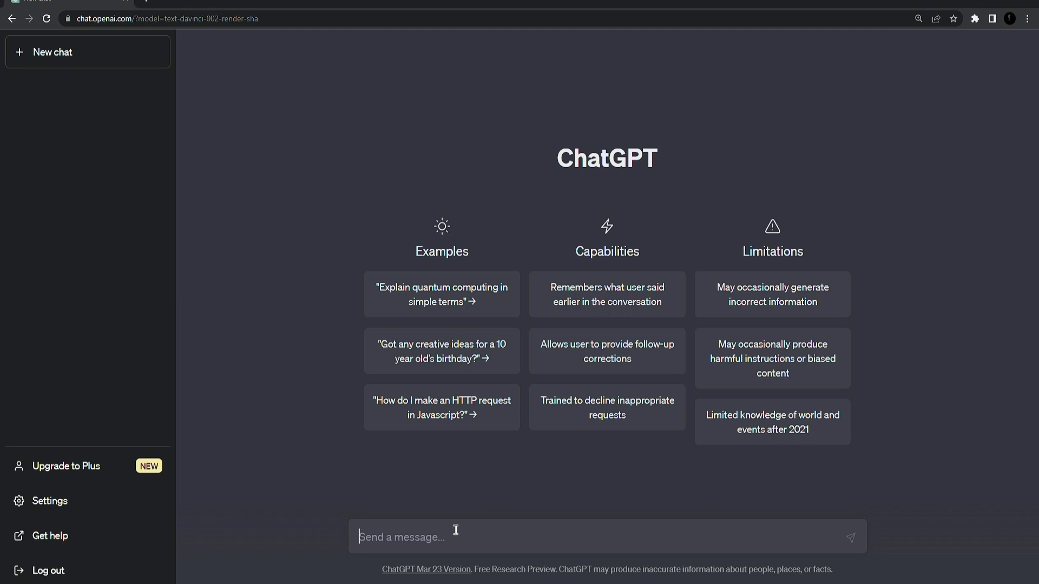
# - Switch to ChatGPT and request an Excel formula that sums column 'I' from row 1 to 245
pyautogui.write("Generate excel formula for summing up the column 'I' from row 1 to 245")
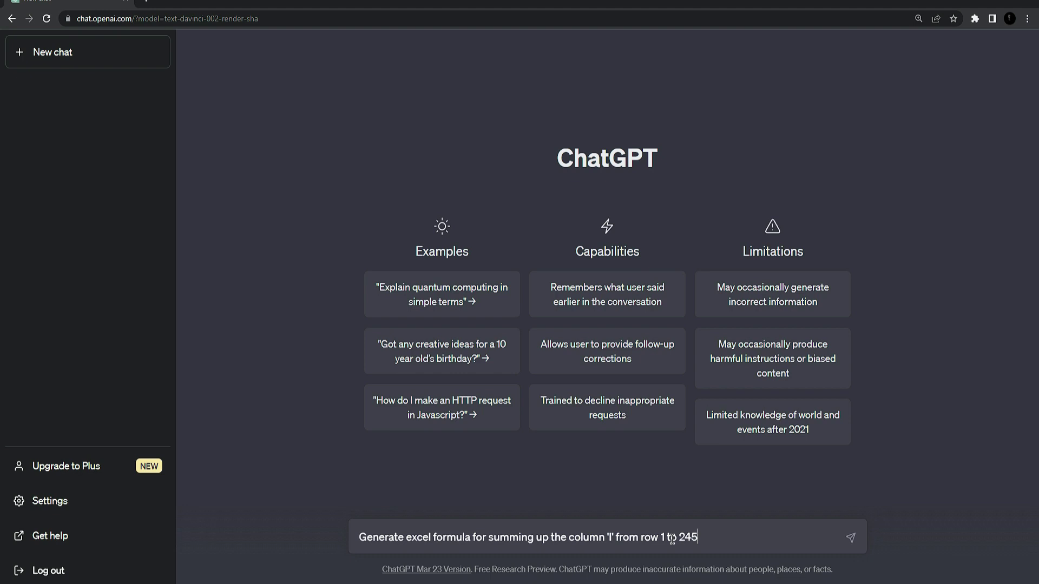
pyautogui.click(734, 533)
pyautogui.press('Return')
pyautogui.click(552, 331)
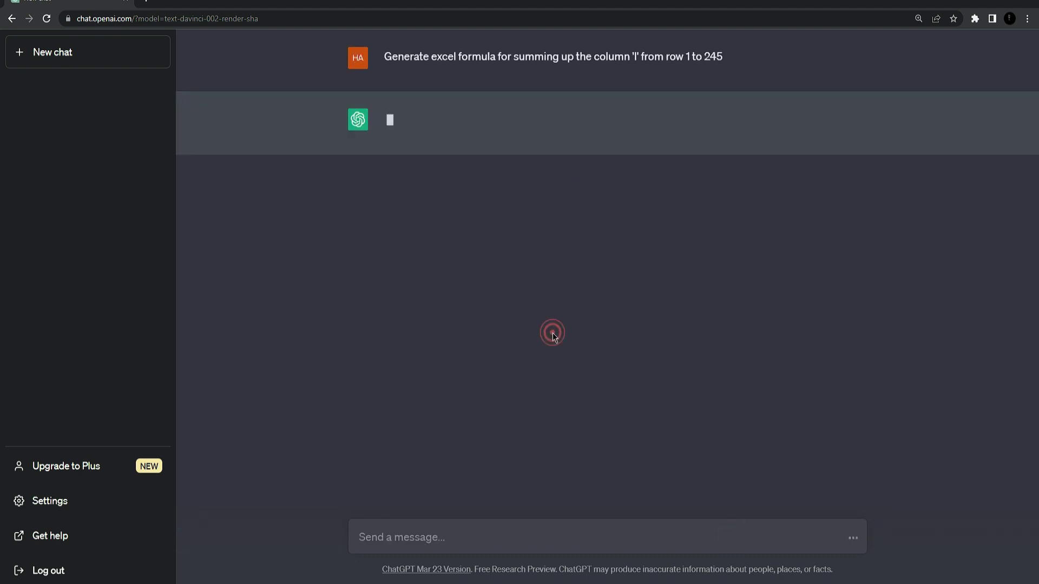
# - Copy the generated =SUM(I1:I245) formula and enter it in cell I246 of the Excel sheet
pyautogui.click(446, 158)
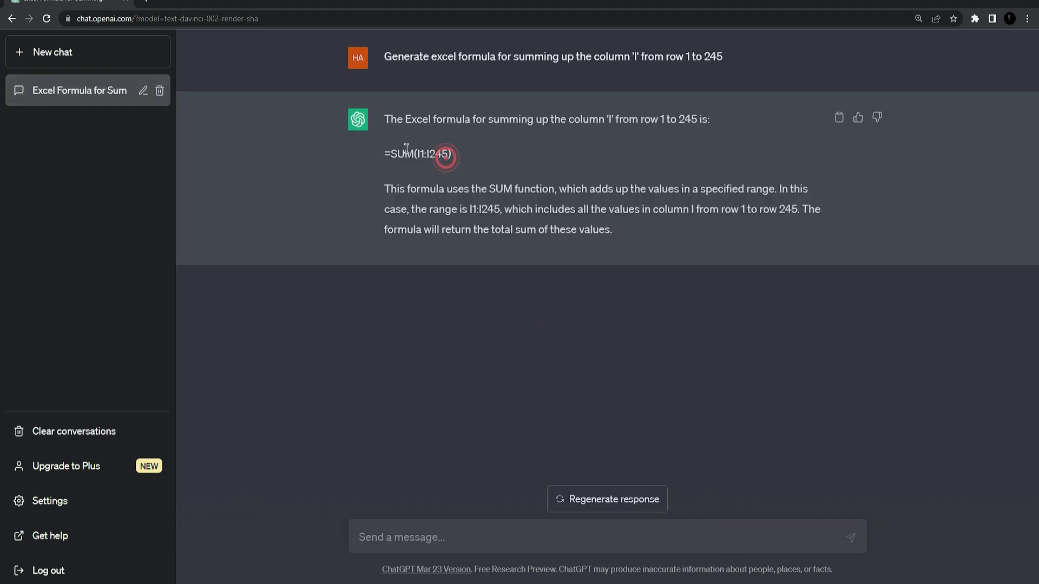
pyautogui.tripleClick(451, 155)
pyautogui.hotkey('ctrl', 'c')
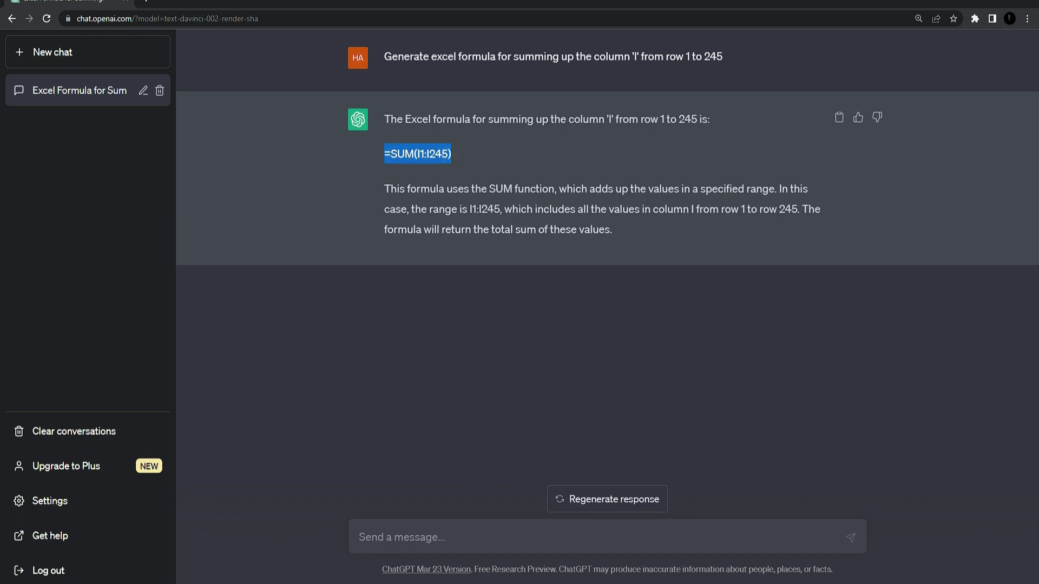
pyautogui.hotkey('alt', 'Tab')
pyautogui.click(478, 415)
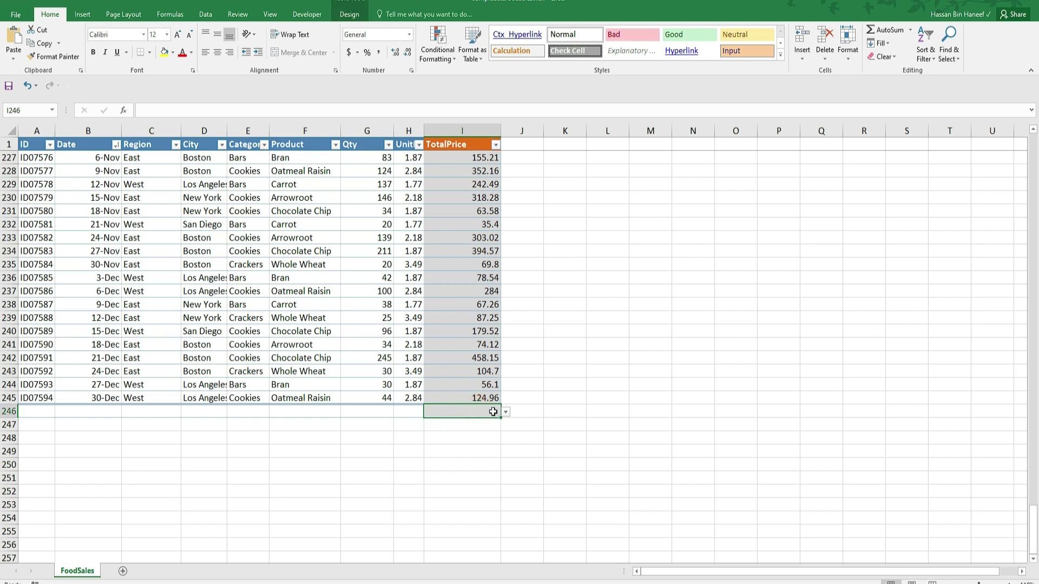
pyautogui.click(469, 412)
pyautogui.click(260, 113)
pyautogui.hotkey('ctrl', 'v')
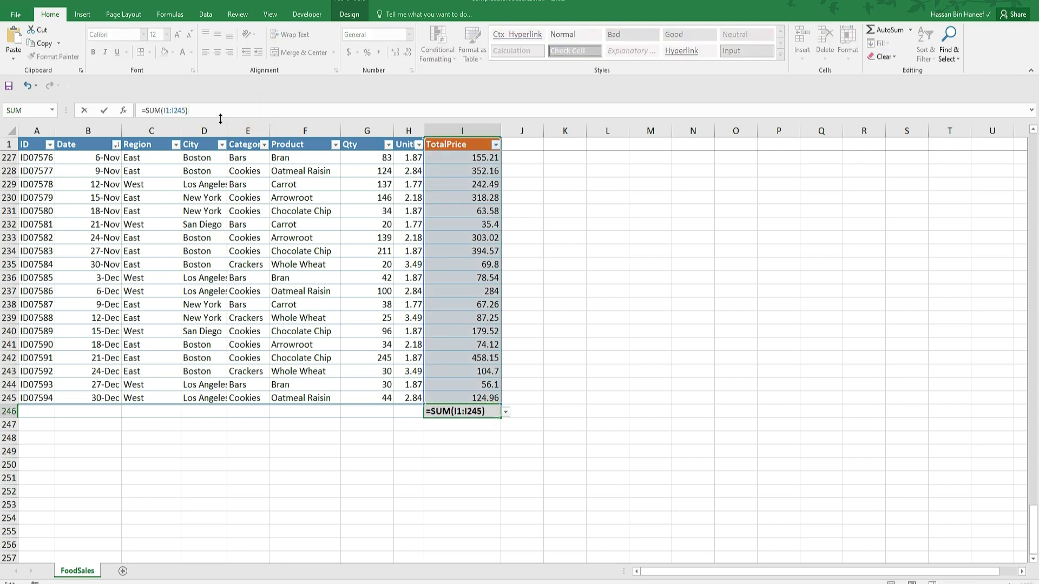
pyautogui.press('Return')
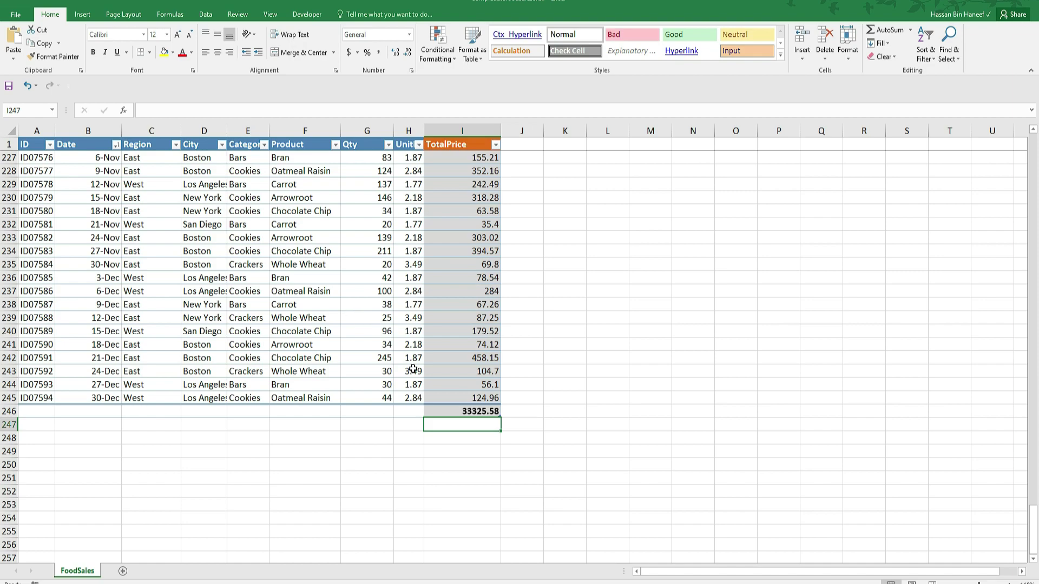
# - Enlarge the sheet display slightly and widen the UnitPrice column to fit its full header
pyautogui.keyDown('ctrl'); pyautogui.scroll(2, 489, 411); pyautogui.keyUp('ctrl')
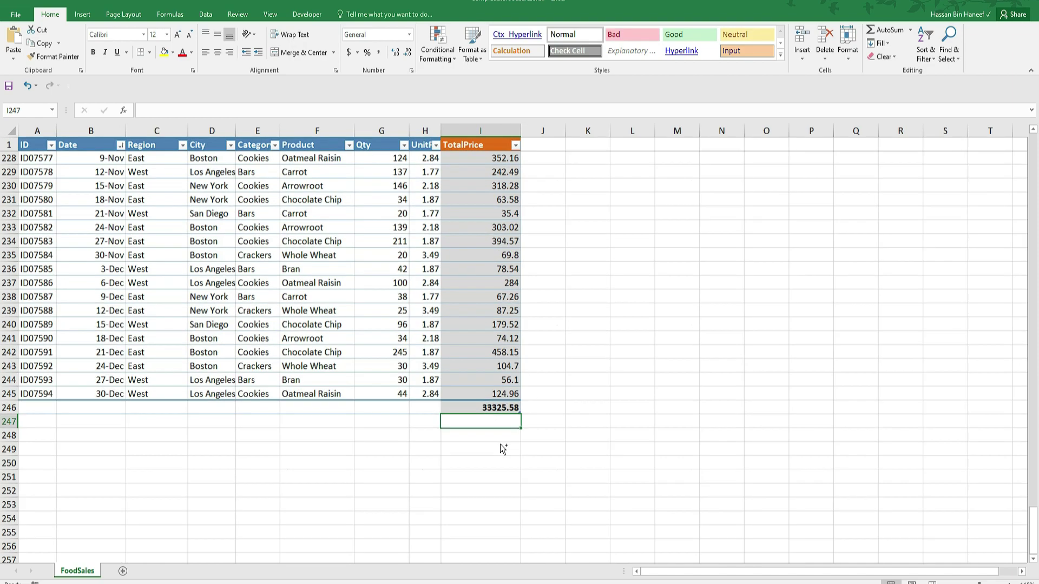
pyautogui.scroll(2, 496, 415)
pyautogui.scroll(-2, 496, 414)
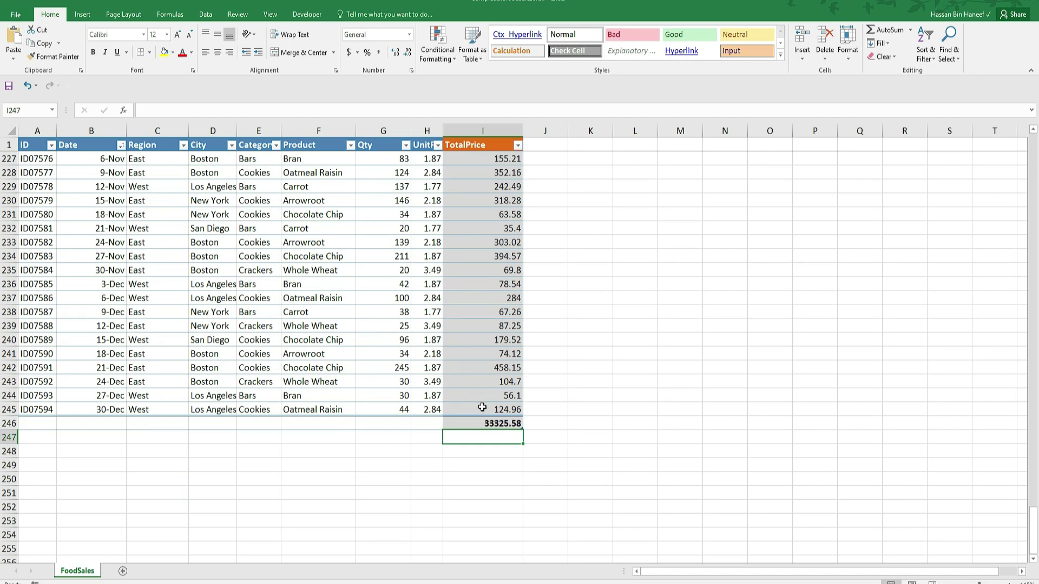
pyautogui.scroll(-2, 484, 373)
pyautogui.scroll(2, 479, 201)
pyautogui.moveTo(442, 131); pyautogui.dragTo(493, 131)
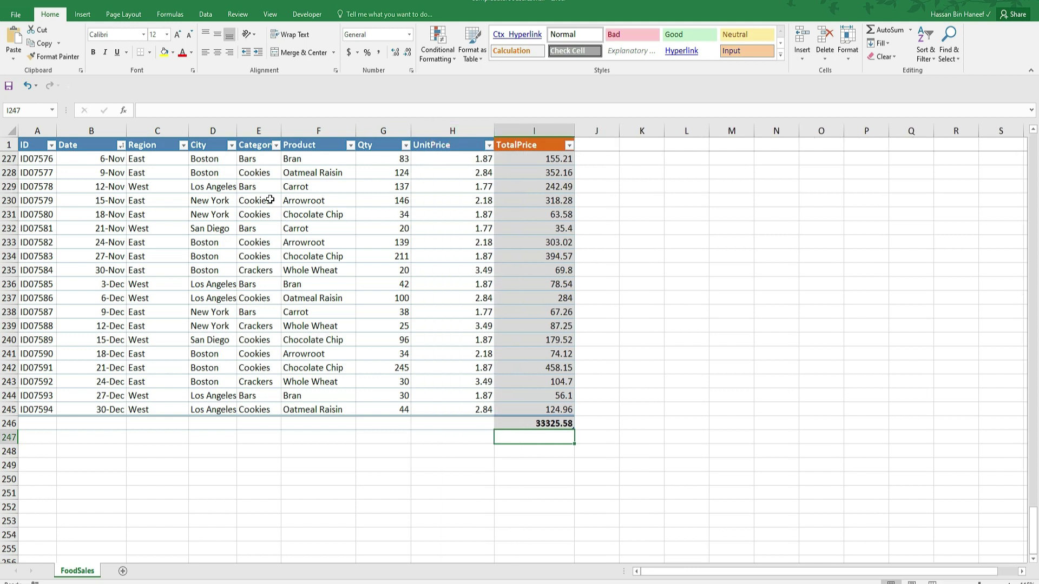
# - Select cell G246 and ask ChatGPT for a formula calculating the average of column G from 1 to 245
pyautogui.click(381, 131)
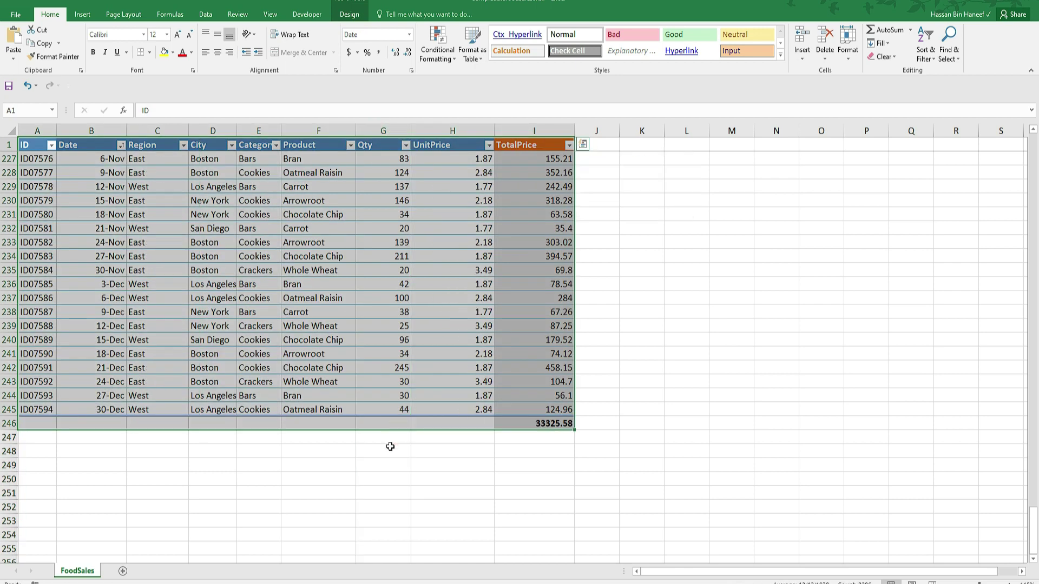
pyautogui.click(398, 425)
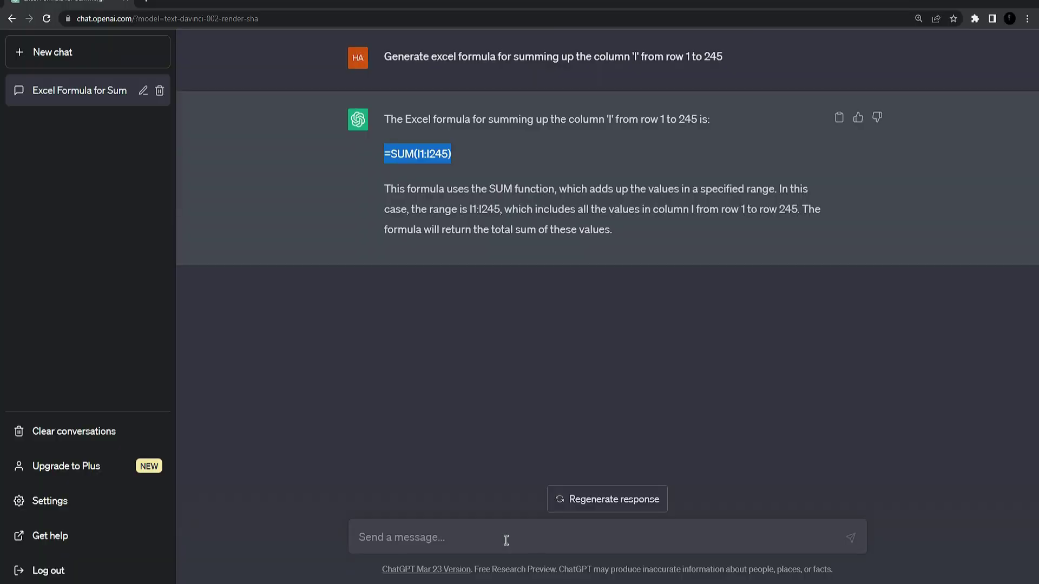
pyautogui.click(505, 537)
pyautogui.write('Generate formula for calculating average of column G from 1 to 245')
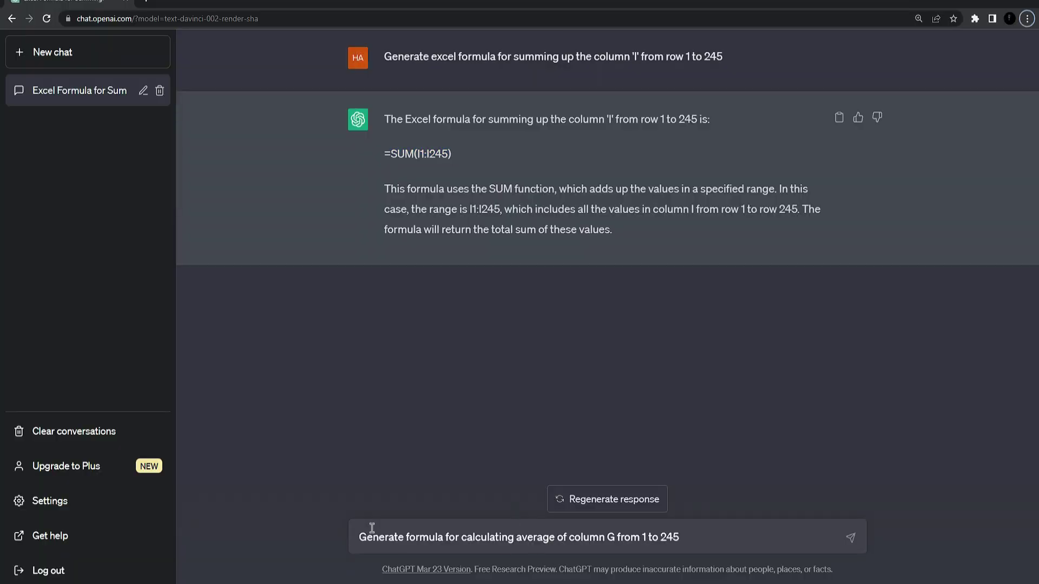
pyautogui.click(372, 537)
pyautogui.hotkey('alt', 'Tab')
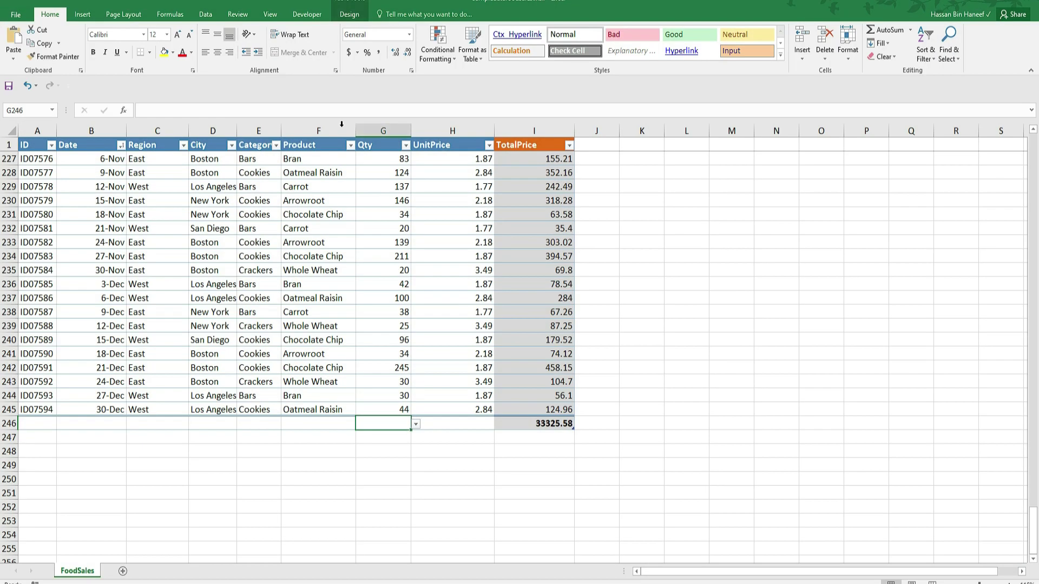
pyautogui.hotkey('alt', 'Tab')
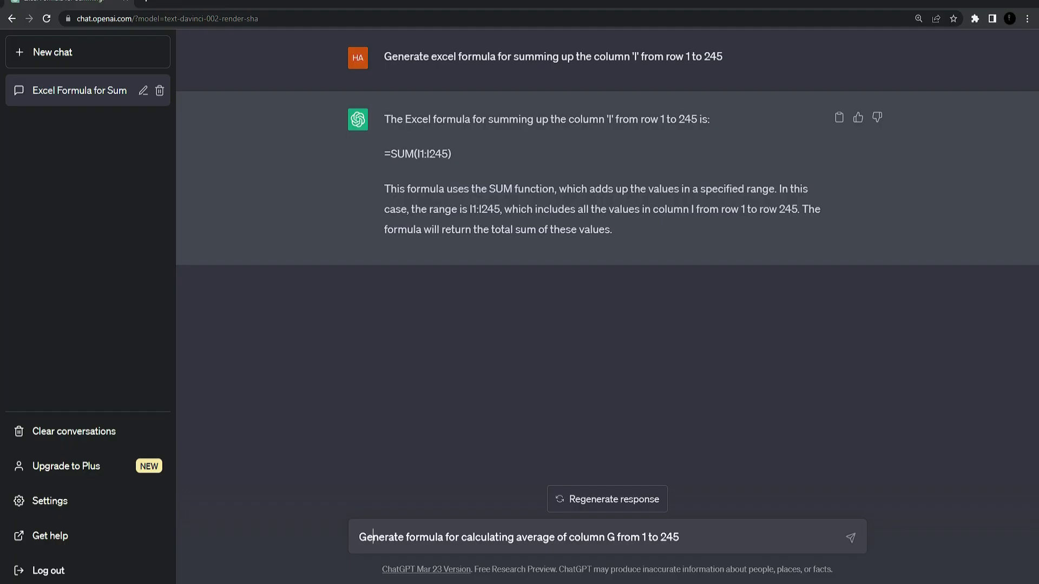
pyautogui.click(697, 535)
pyautogui.press('Return')
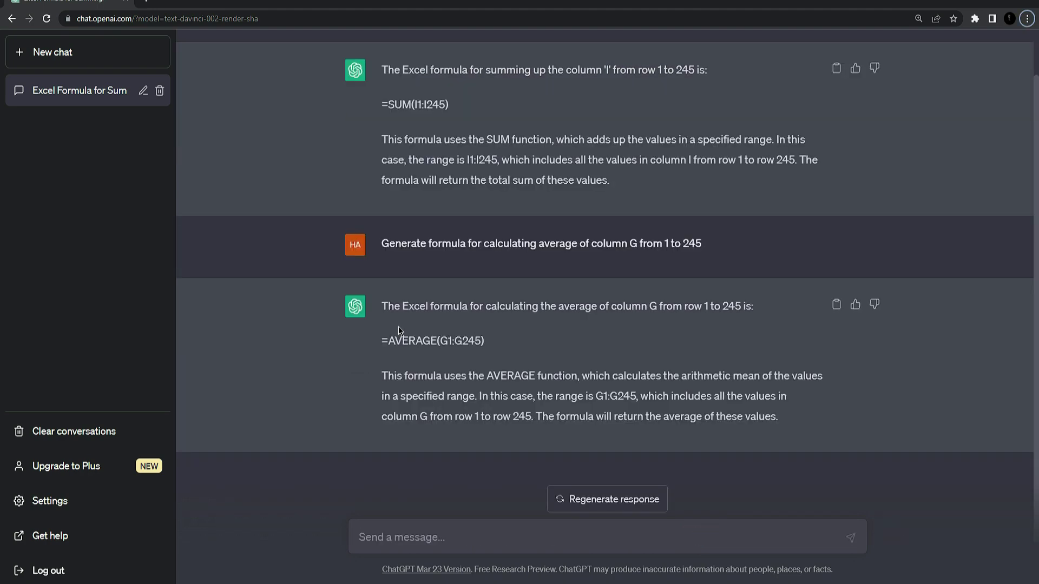
# - Copy the generated =AVERAGE(G1:G245) formula and enter it in cell G246 of the Excel sheet
pyautogui.click(501, 347)
pyautogui.moveTo(389, 340)
pyautogui.mouseDown()
pyautogui.moveTo(495, 343)
pyautogui.moveTo(362, 346)
pyautogui.moveTo(377, 338)
pyautogui.mouseUp()
pyautogui.hotkey('ctrl', 'c')
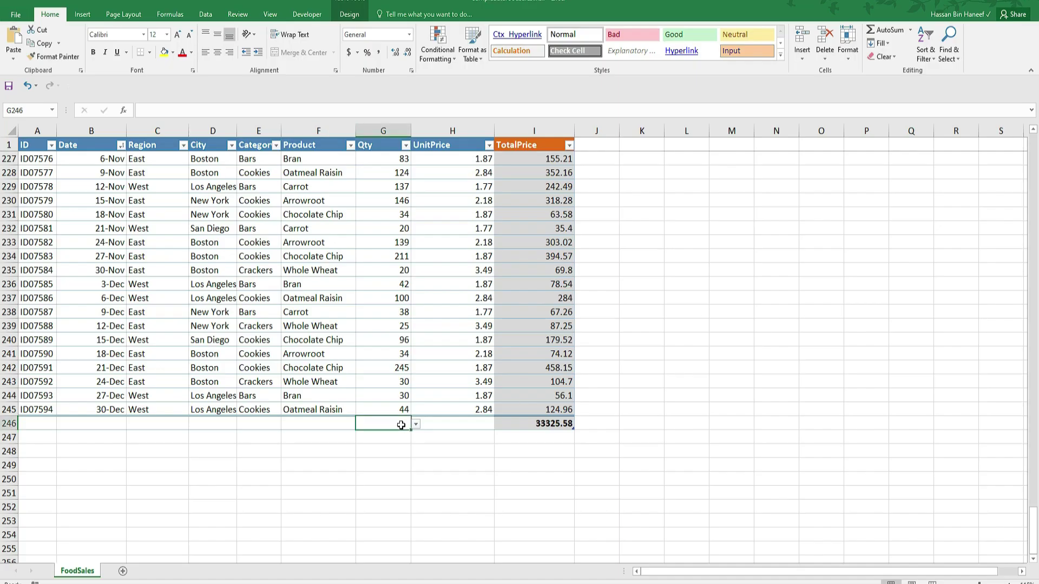
pyautogui.click(379, 421)
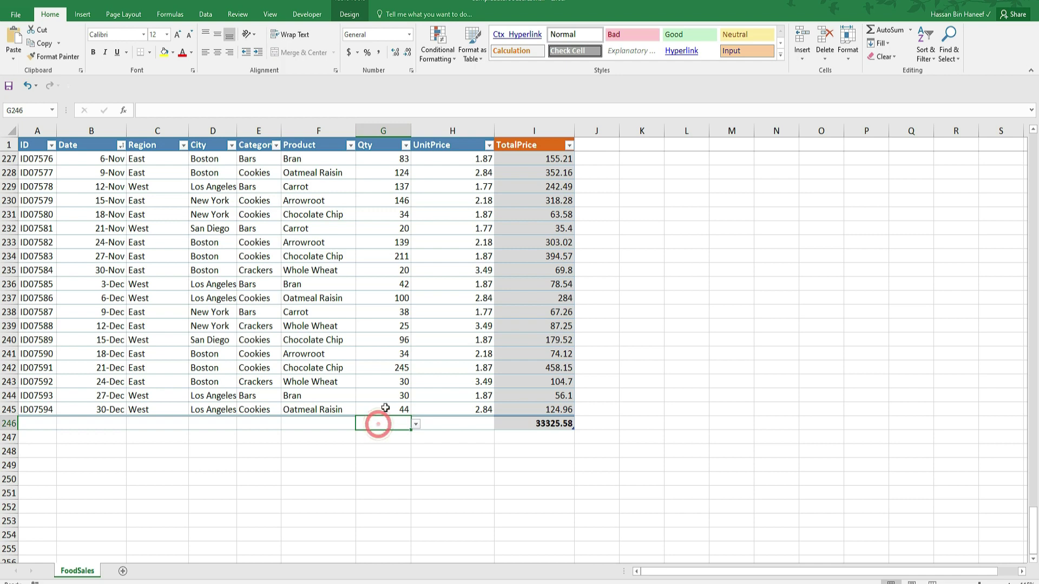
pyautogui.click(211, 106)
pyautogui.hotkey('ctrl', 'v')
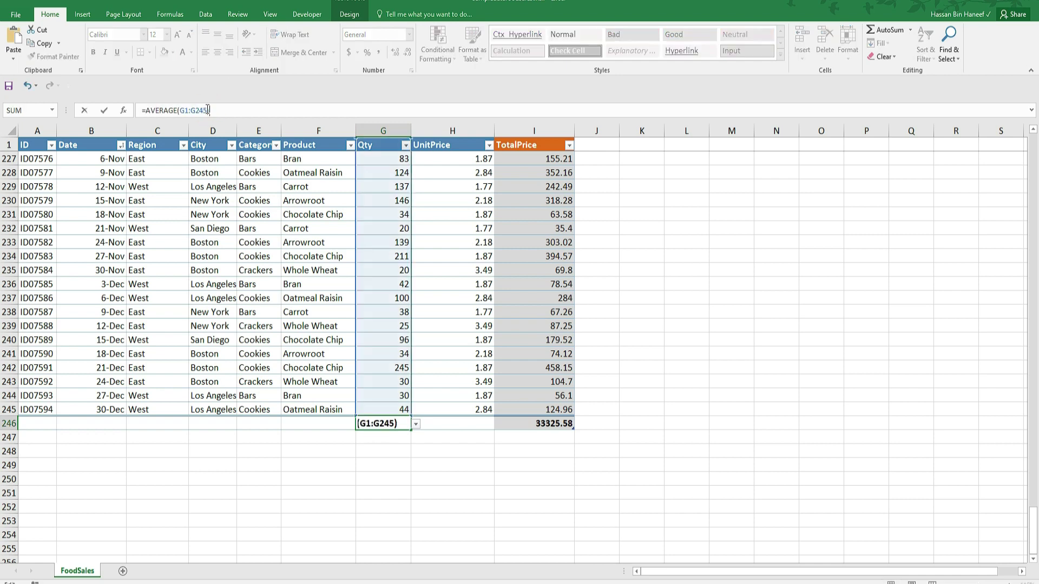
pyautogui.press('Return')
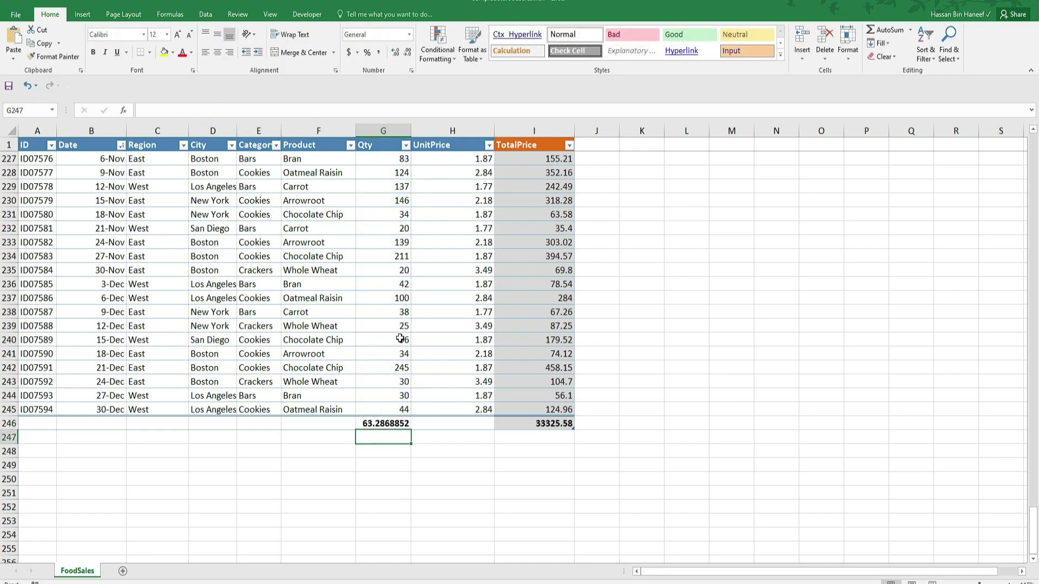
# - Review the Qty column values and the average formula in cell G246
pyautogui.scroll(8, 382, 340)
pyautogui.scroll(-9, 379, 325)
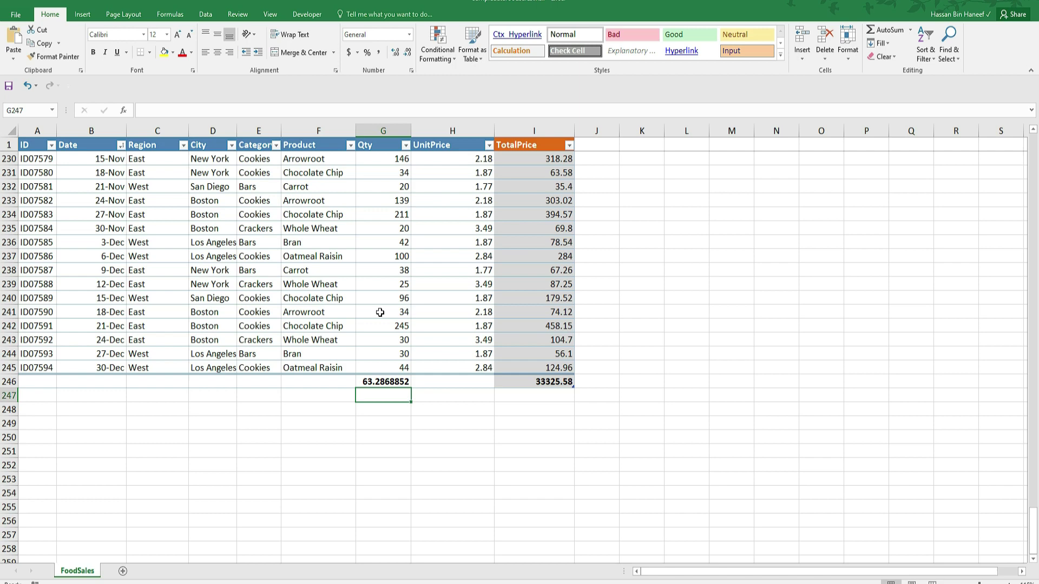
pyautogui.click(379, 383)
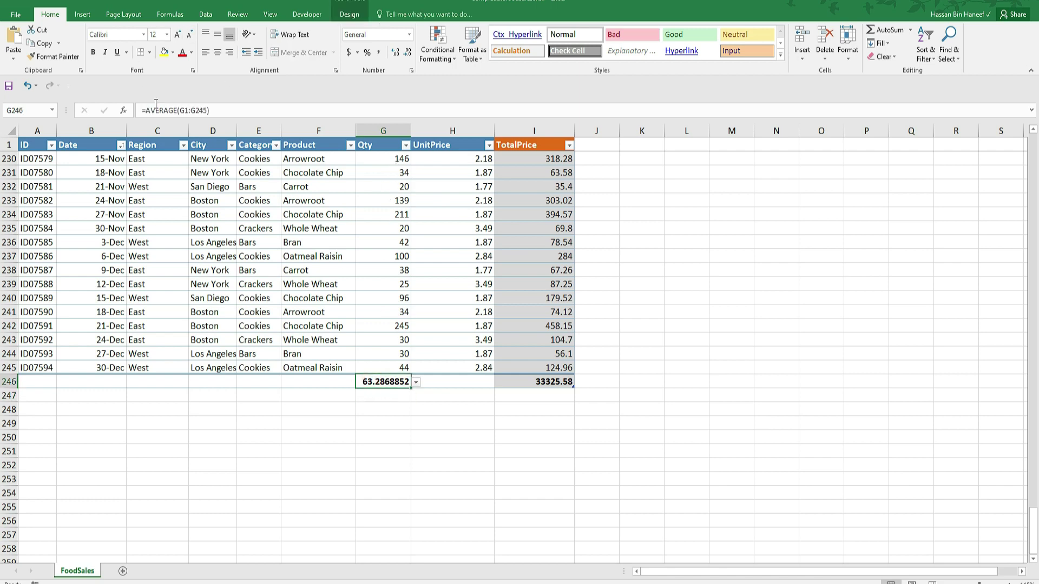
# - Select cell H246 and ask ChatGPT for a formula generating the number of counts in column H from row 1 to 245
pyautogui.click(452, 381)
pyautogui.scroll(2, 500, 419)
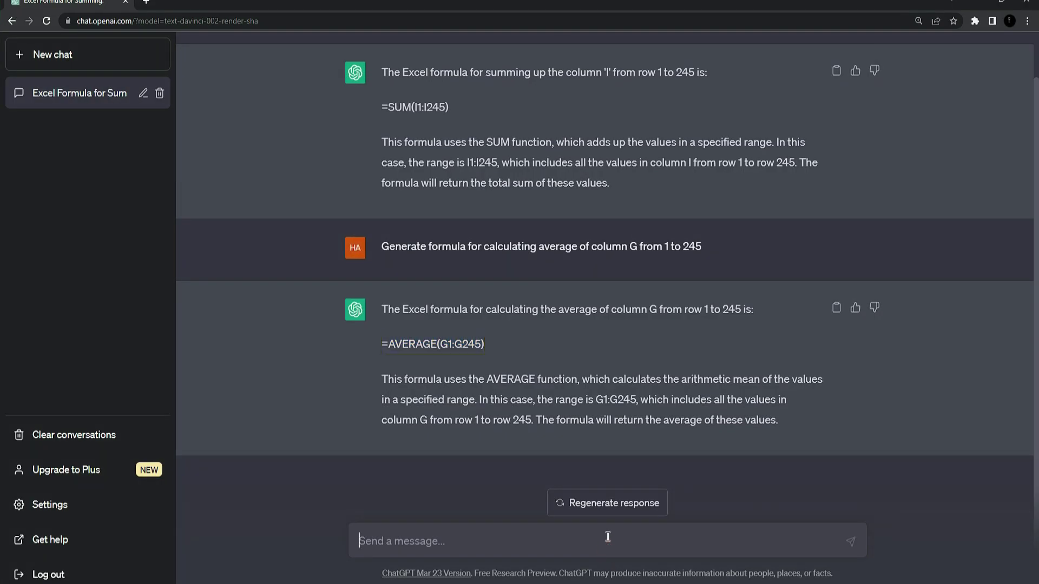
pyautogui.click(607, 537)
pyautogui.write('Generate formula for generating no. of counts in column H from row 1 to 245')
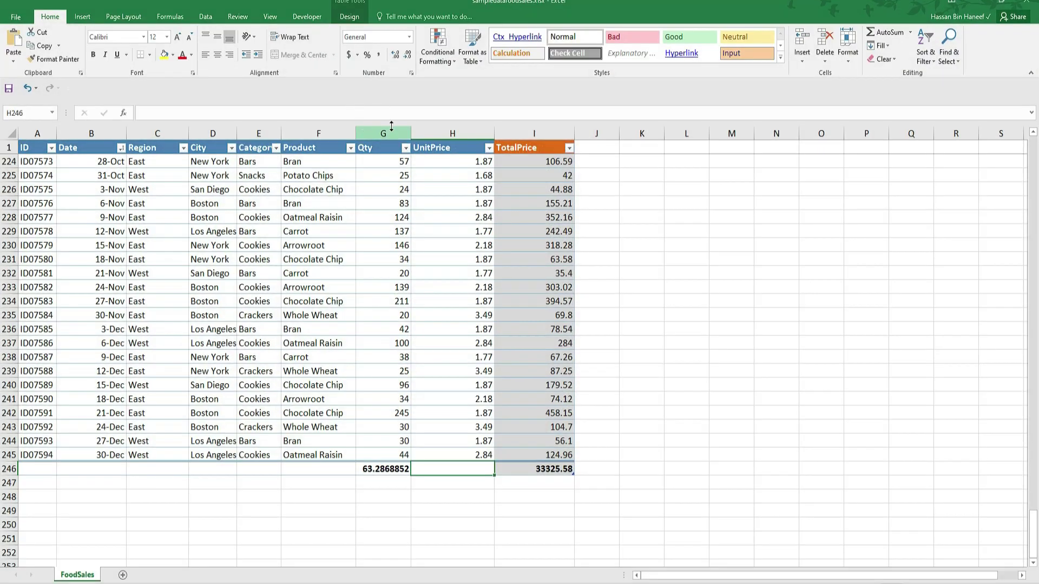
pyautogui.press('Right')
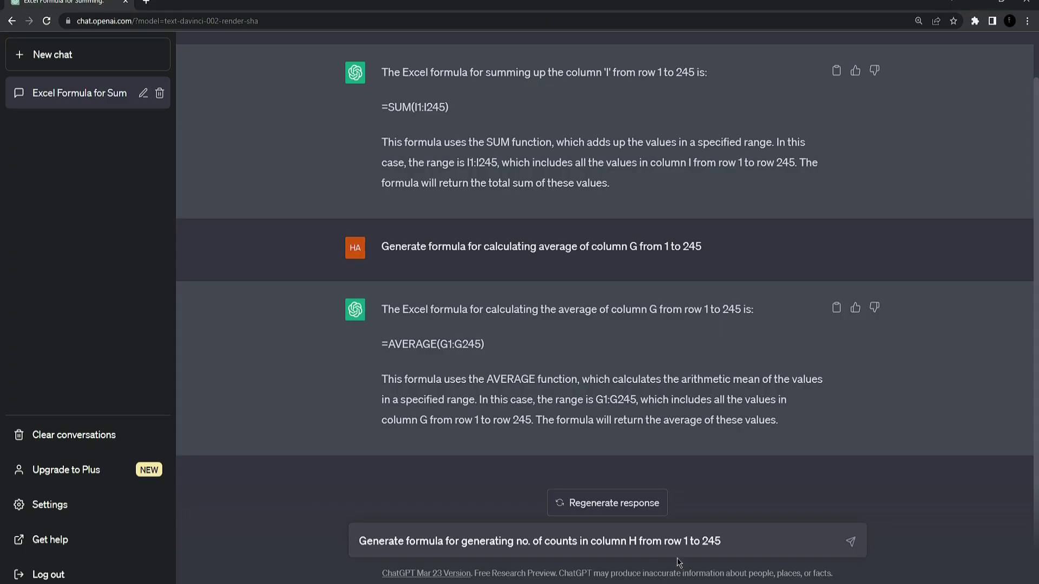
pyautogui.click(733, 543)
pyautogui.press('Return')
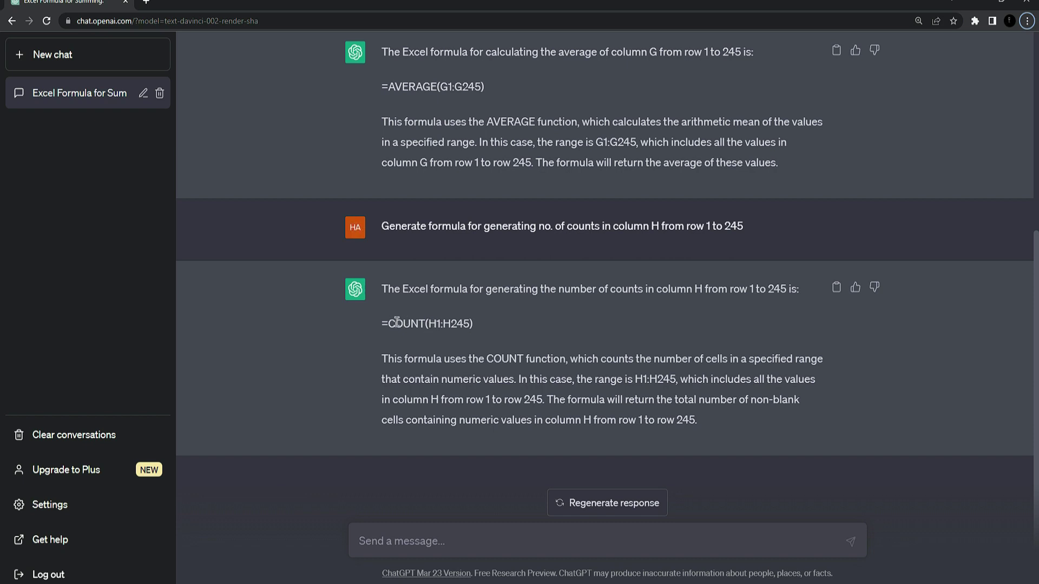
# - Copy the generated =COUNT(H1:H245) formula and enter it in cell H246 of the Excel sheet
pyautogui.tripleClick(466, 323)
pyautogui.hotkey('ctrl', 'c')
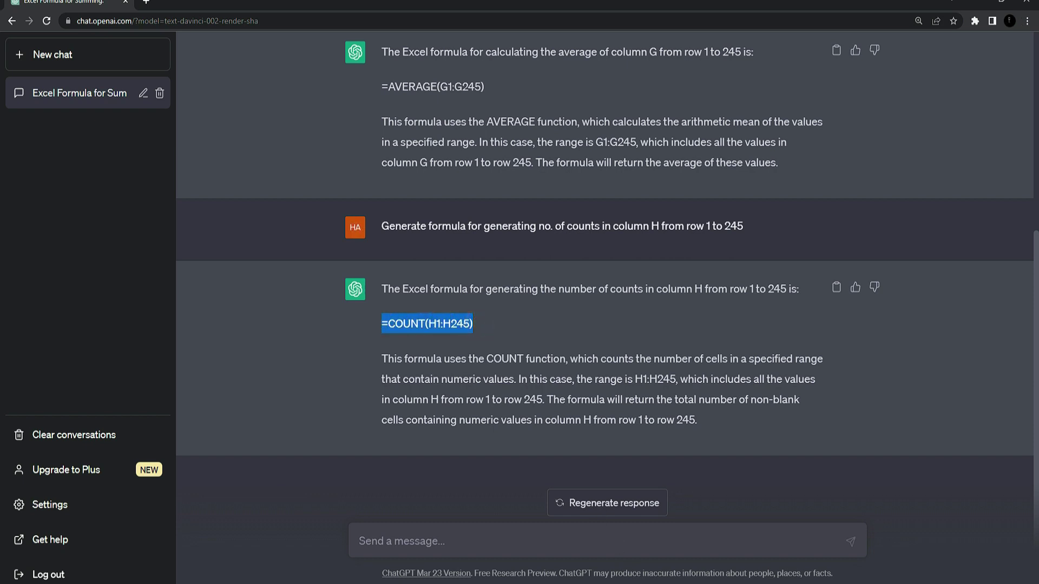
pyautogui.click(649, 557)
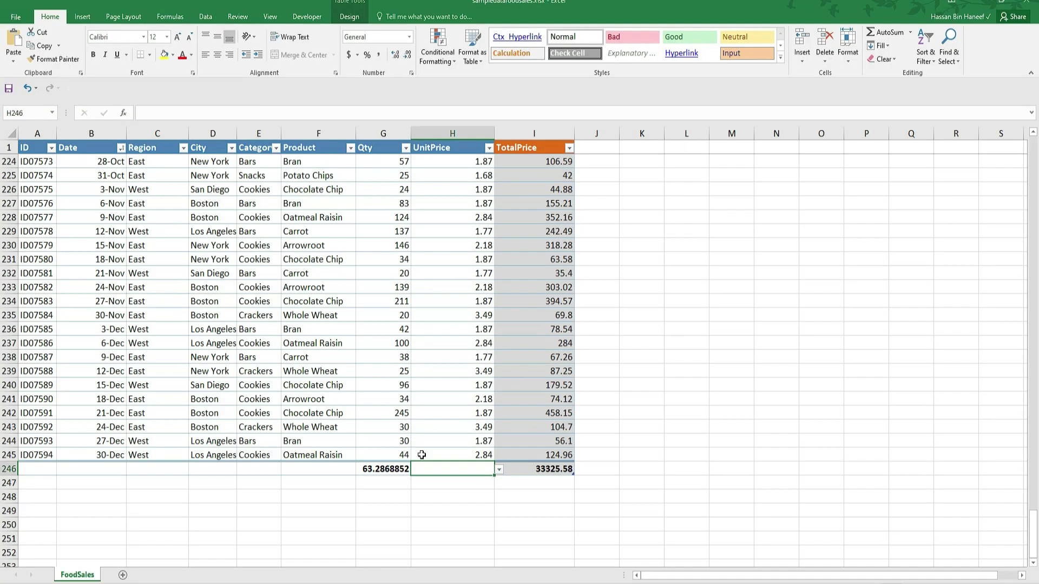
pyautogui.click(438, 469)
pyautogui.click(189, 113)
pyautogui.hotkey('ctrl', 'v')
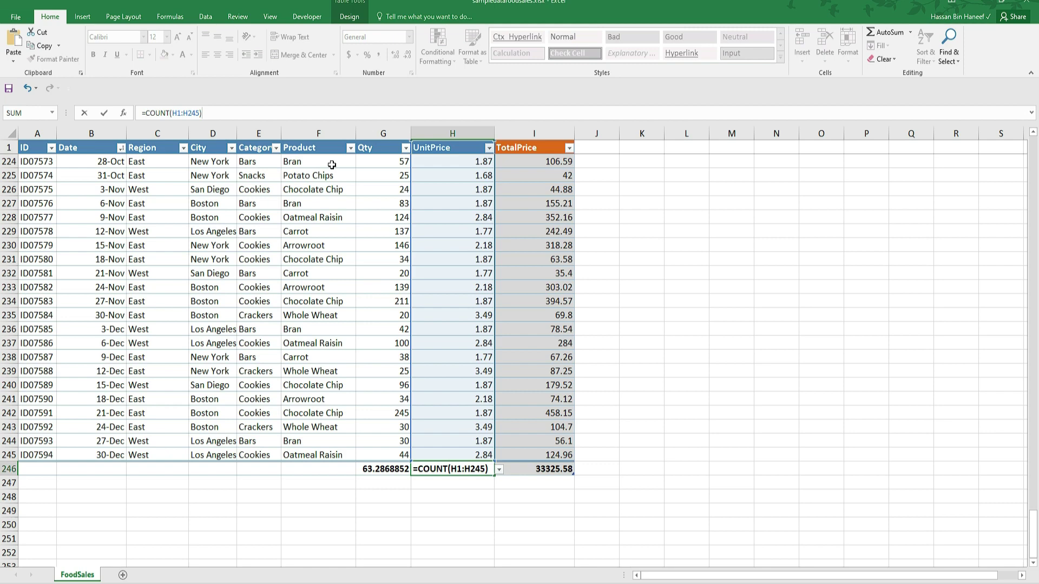
pyautogui.press('Return')
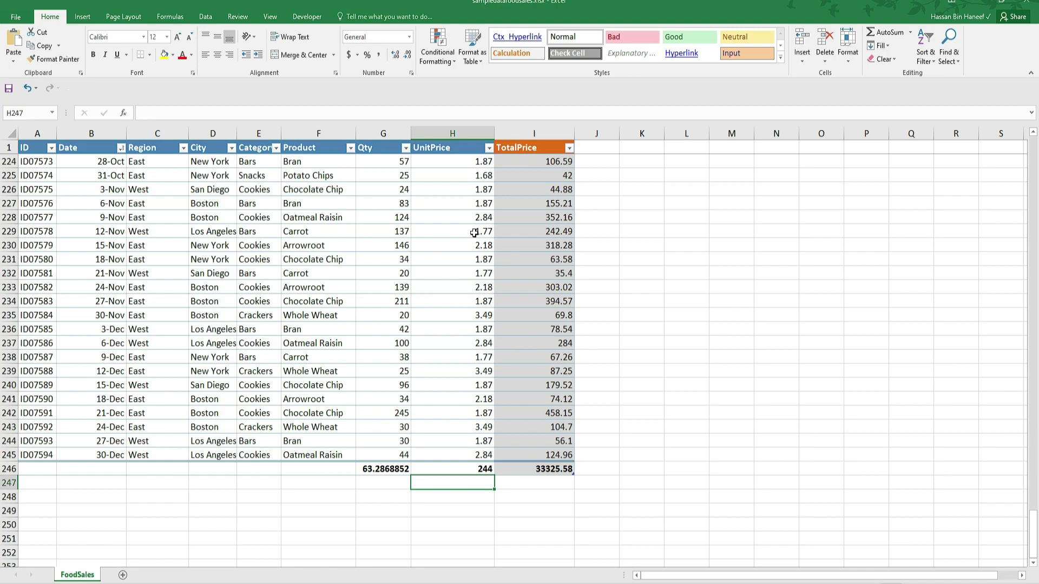
# - Review the FoodSales table from its first row to the summary row, checking the Qty, UnitPrice and TotalPrice columns
pyautogui.moveTo(1032, 535); pyautogui.dragTo(1031, 162)
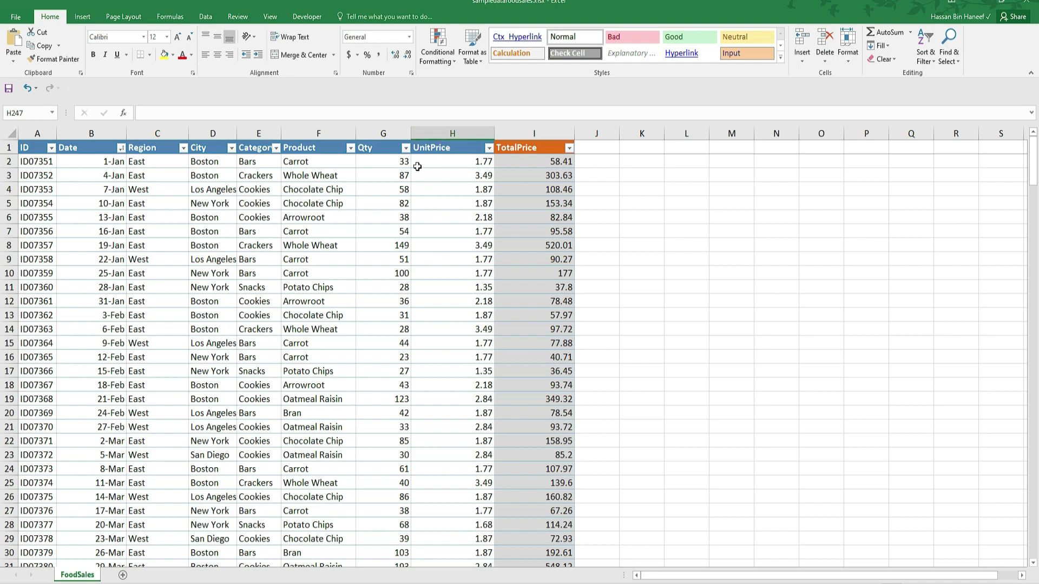
pyautogui.scroll(-1, 368, 223)
pyautogui.scroll(1, 367, 222)
pyautogui.moveTo(1031, 157); pyautogui.dragTo(1031, 533)
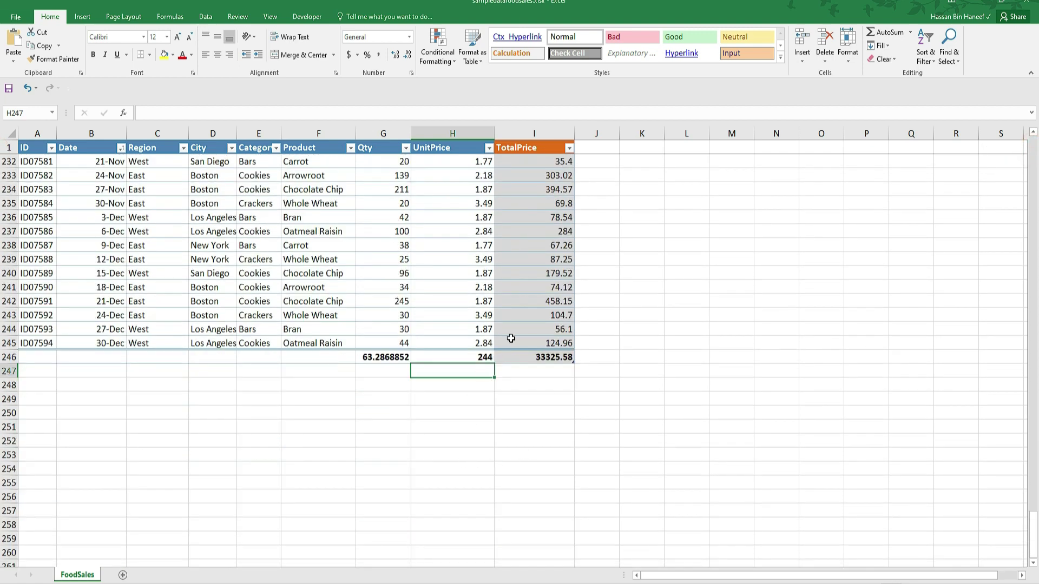
pyautogui.click(372, 225)
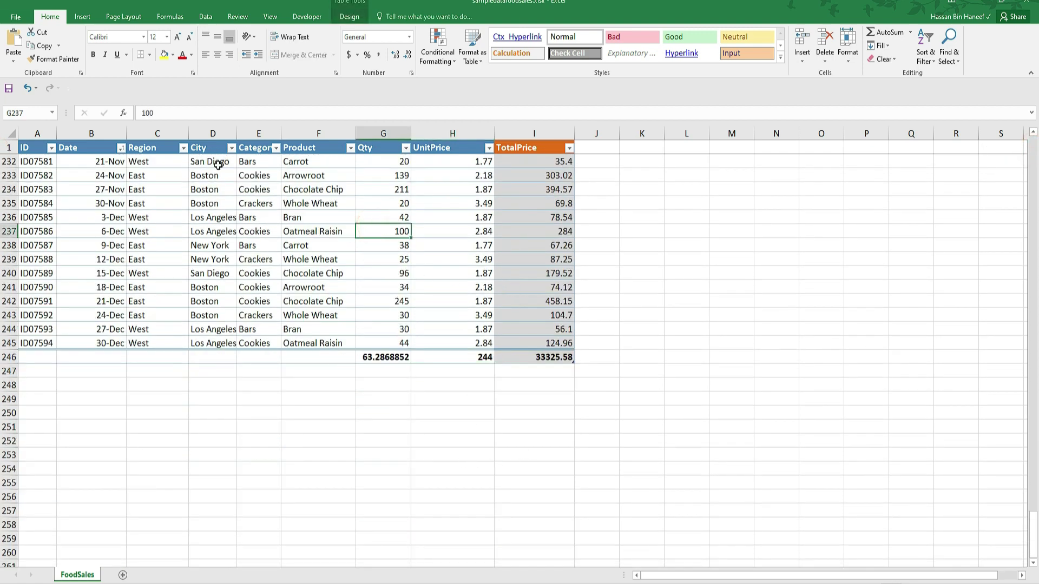
pyautogui.click(452, 152)
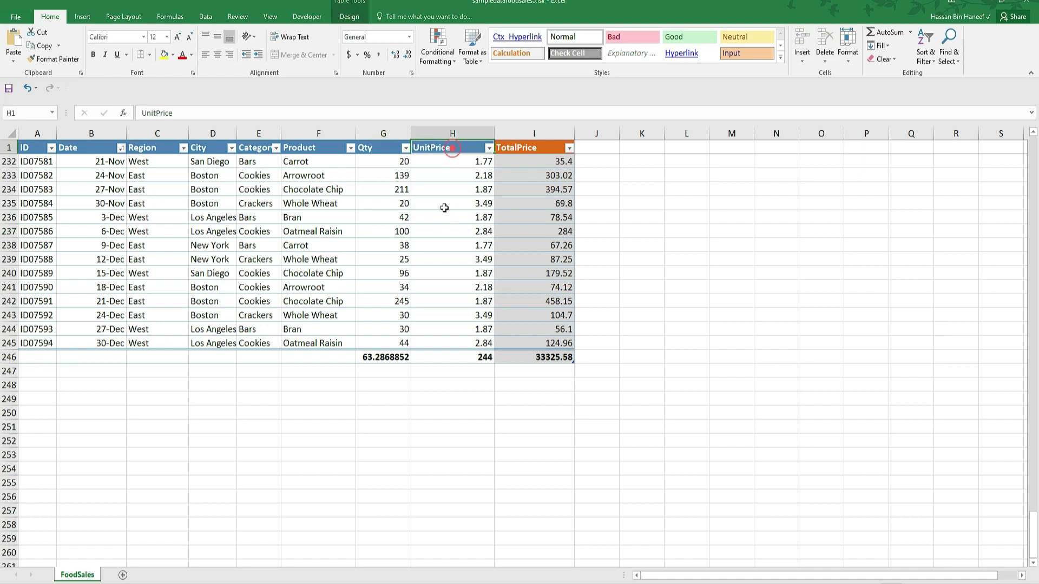
pyautogui.click(545, 147)
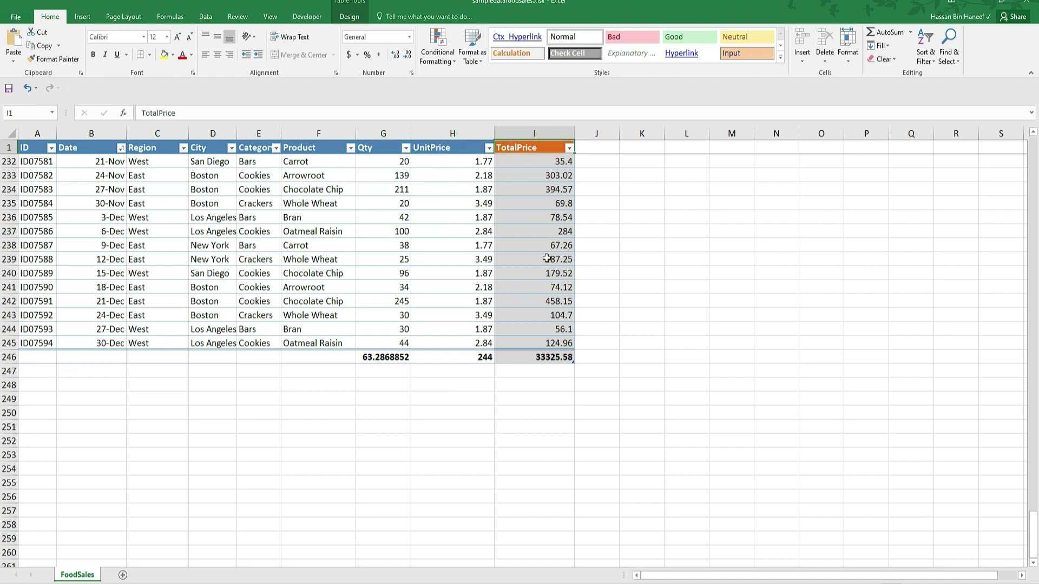
# - Check the formula in cell I246 and ask ChatGPT for a formula calculating the Max number in column I from row 1 to 245
pyautogui.click(548, 357)
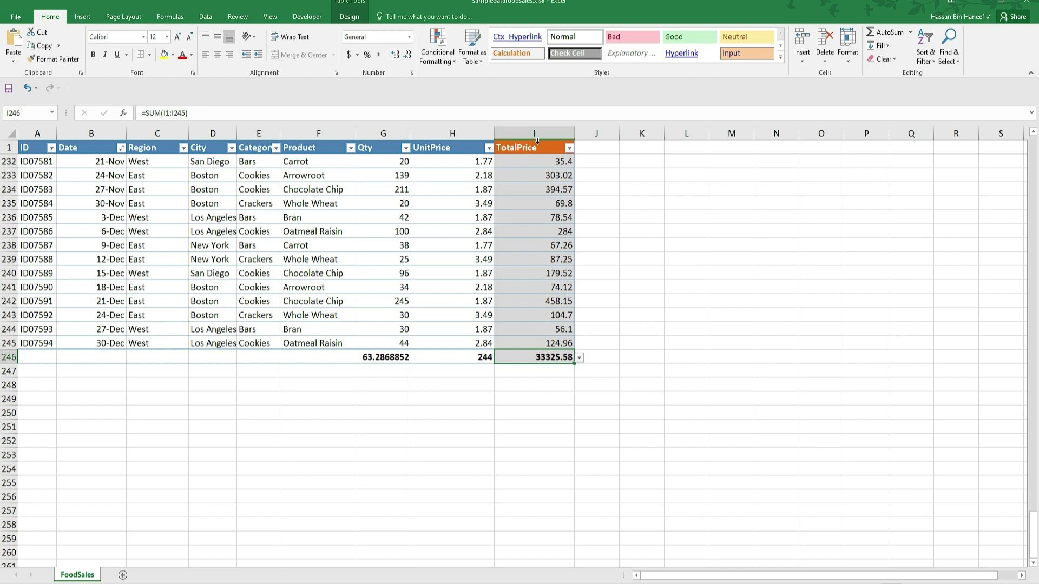
pyautogui.hotkey('alt', 'Tab')
pyautogui.click(641, 541)
pyautogui.write('Generate formula for calculating Max number in column I from row 1 to 245')
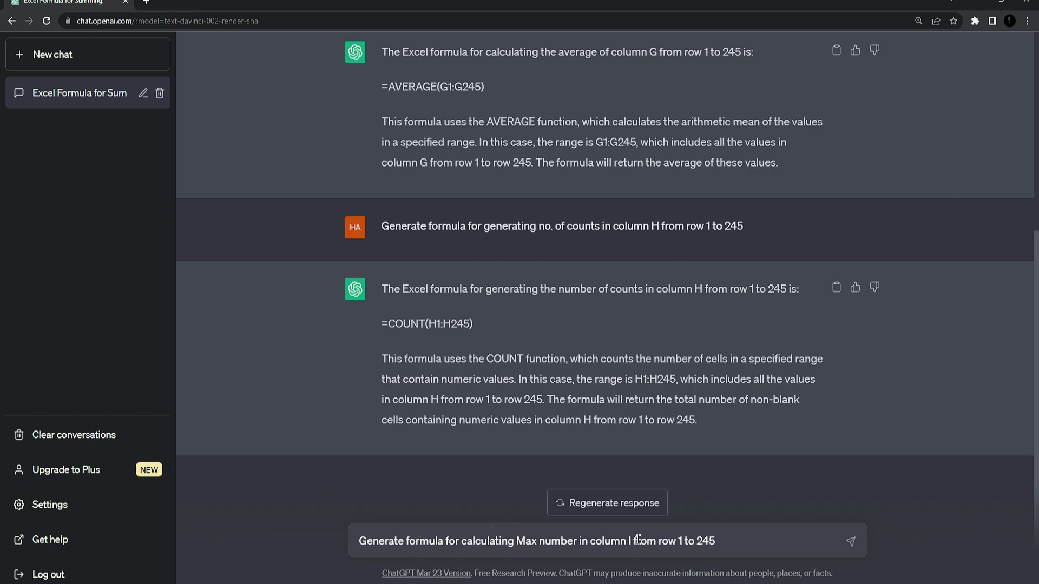
pyautogui.click(748, 543)
pyautogui.press('Return')
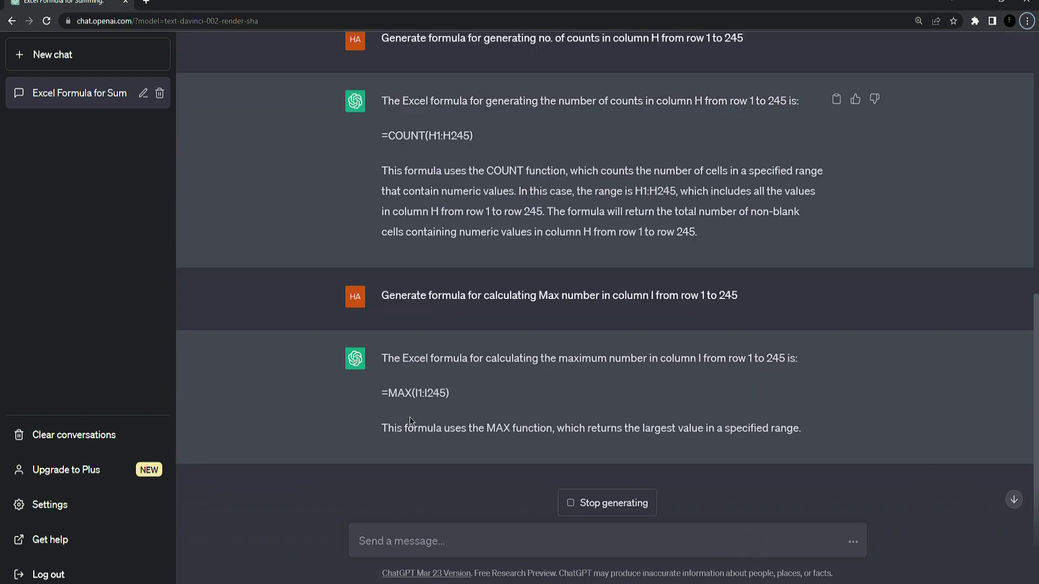
# - Copy the generated =MAX(I1:I245) formula and enter it in cell I247 of the Excel sheet
pyautogui.moveTo(383, 393); pyautogui.dragTo(449, 393)
pyautogui.hotkey('ctrl', 'c')
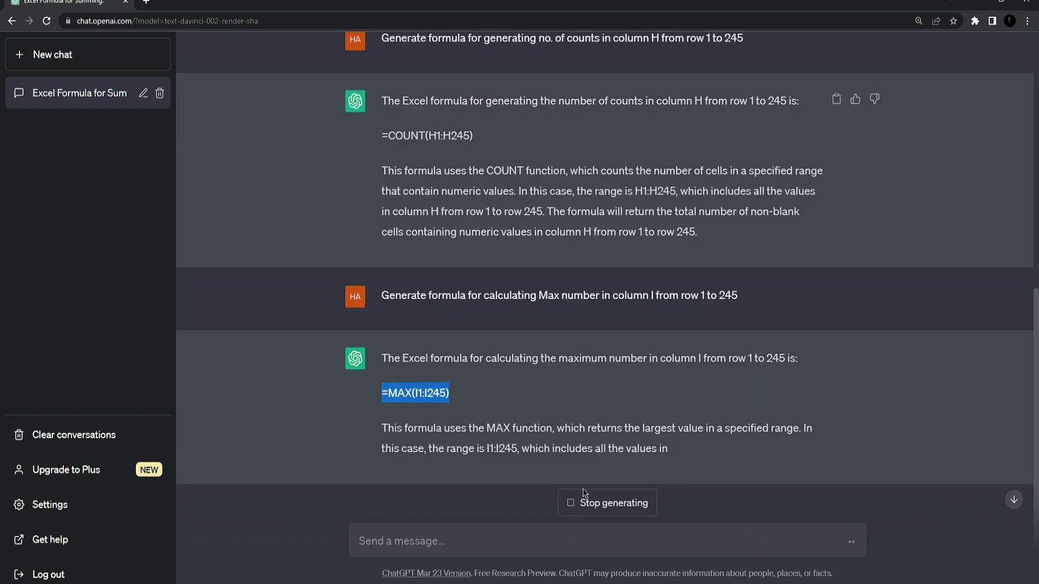
pyautogui.hotkey('alt', 'Tab')
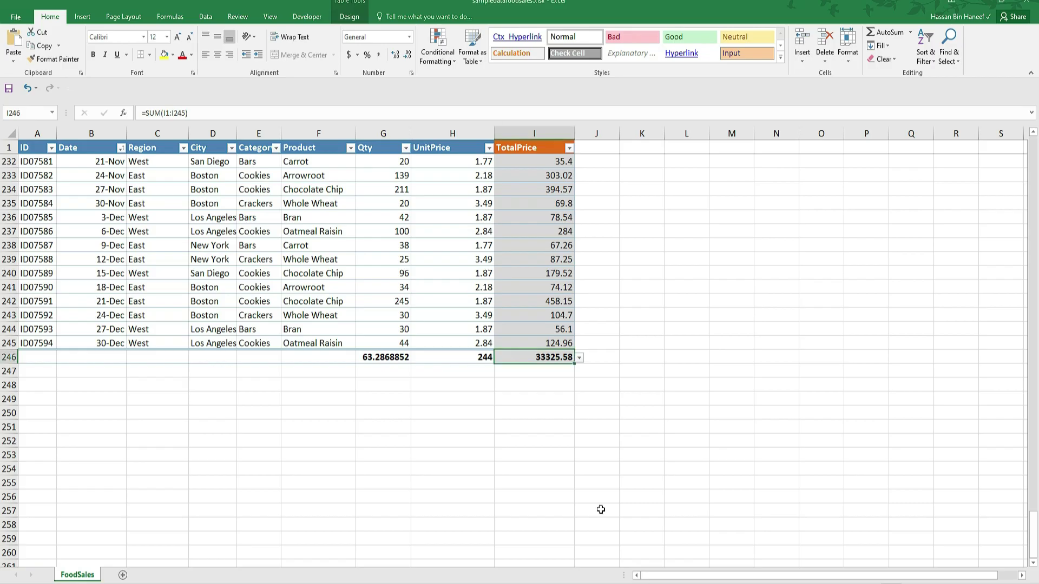
pyautogui.click(533, 370)
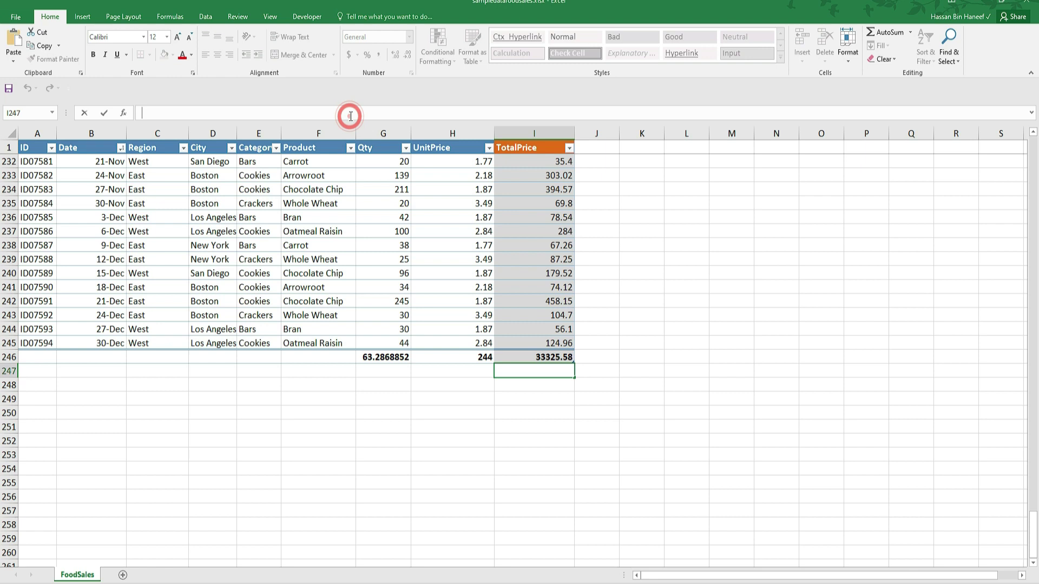
pyautogui.hotkey('ctrl', 'v')
pyautogui.press('Return')
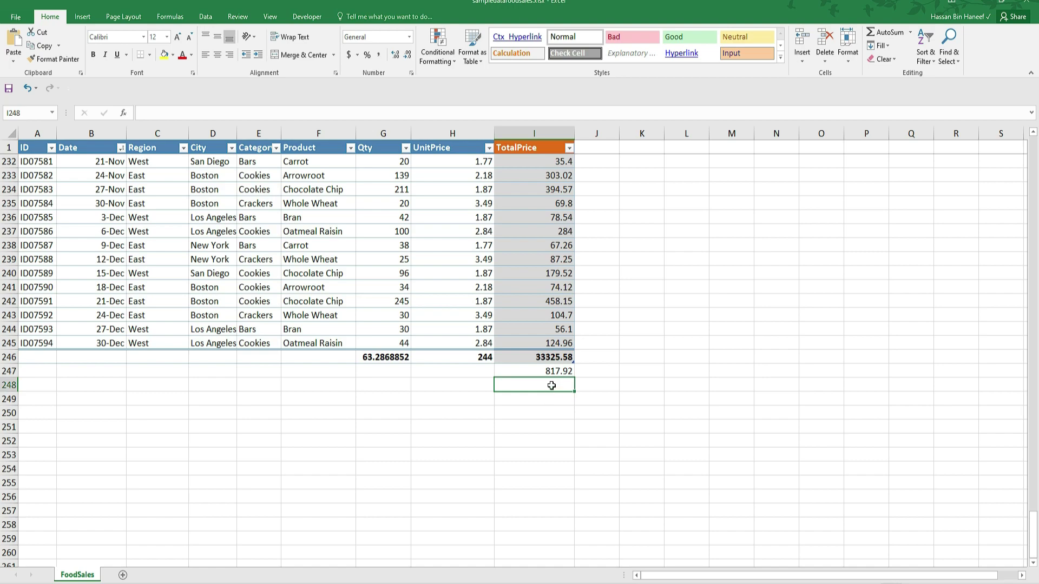
# - Examine the TotalPrice column values and compare them with the maximum formula in cell I247
pyautogui.scroll(15, 547, 301)
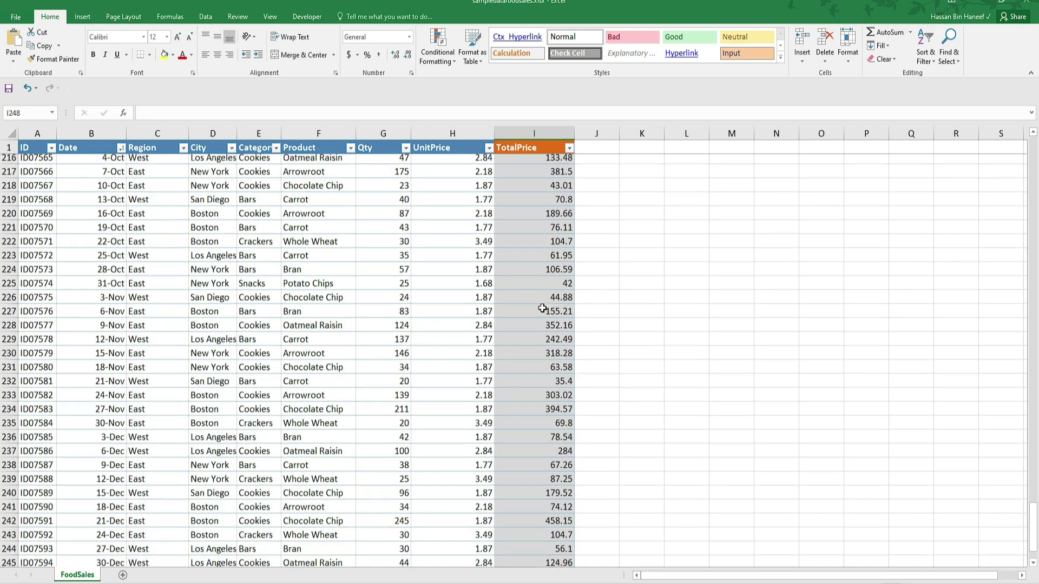
pyautogui.scroll(6, 521, 273)
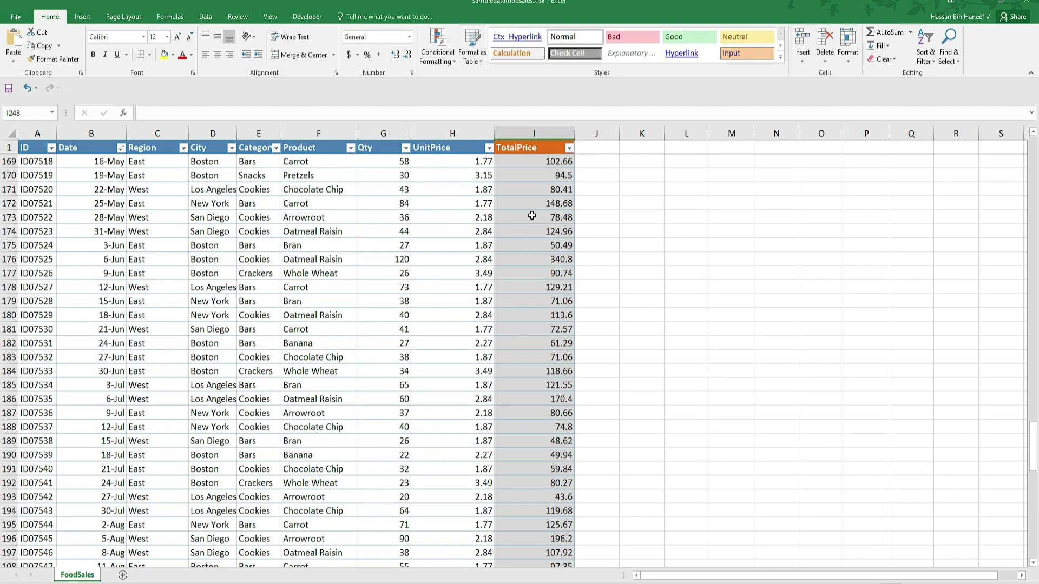
pyautogui.scroll(5, 563, 443)
pyautogui.scroll(-14, 542, 420)
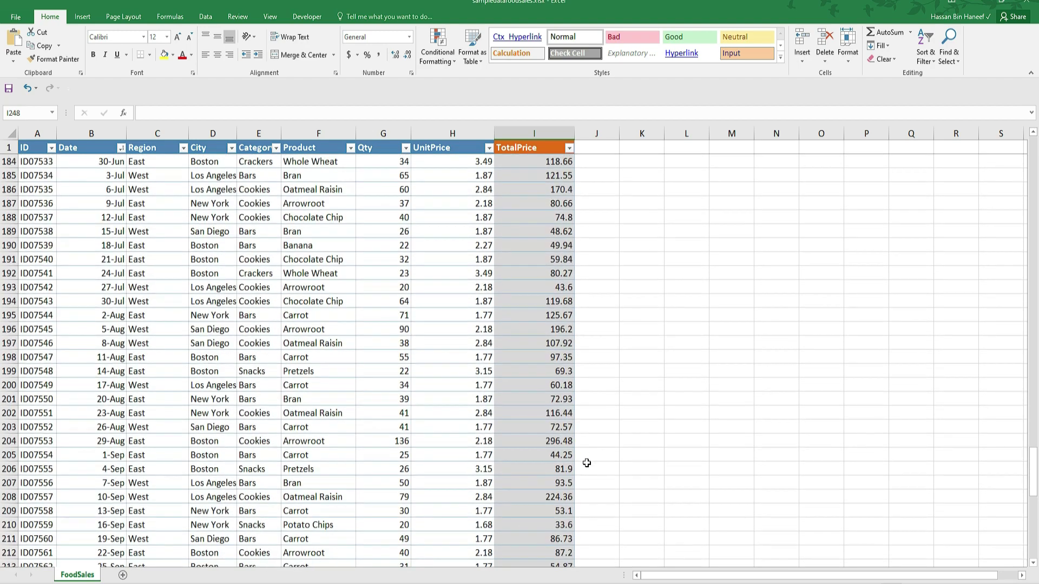
pyautogui.scroll(-11, 527, 292)
pyautogui.click(534, 413)
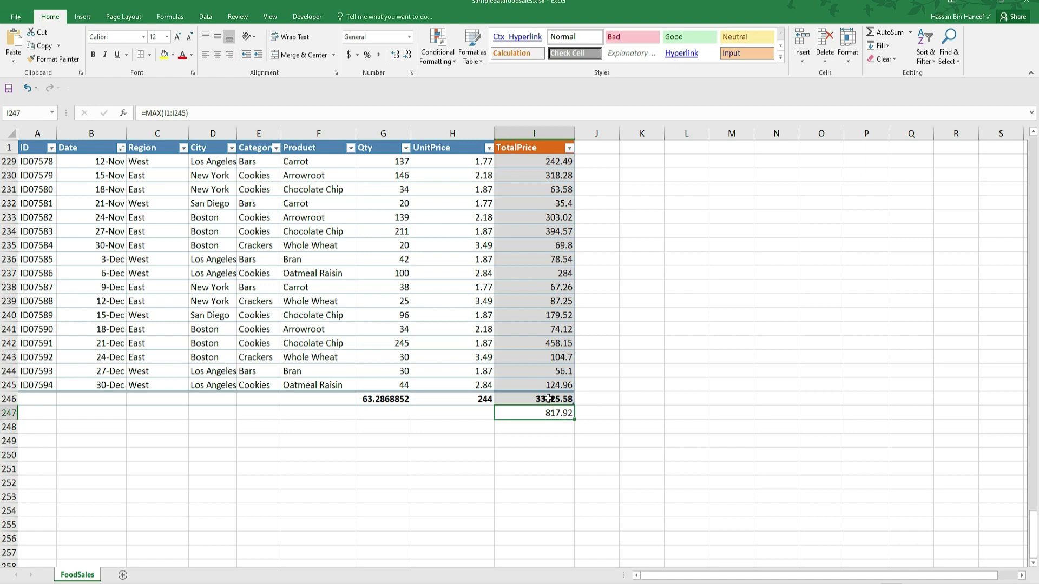
pyautogui.click(559, 427)
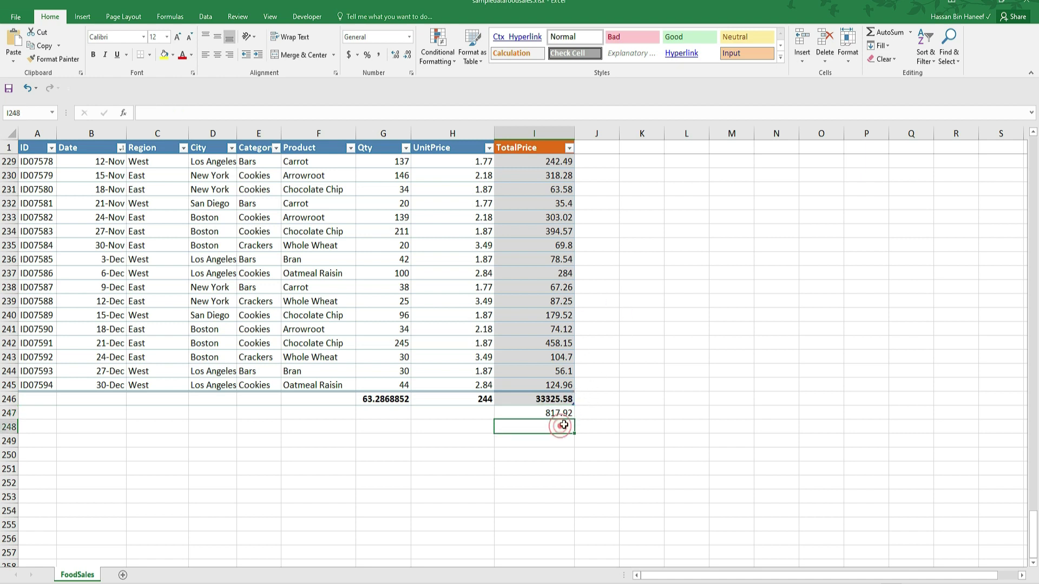
# - Copy the MAX formula text from cell I247 and replace that cell's content with the reference =I248
pyautogui.click(549, 416)
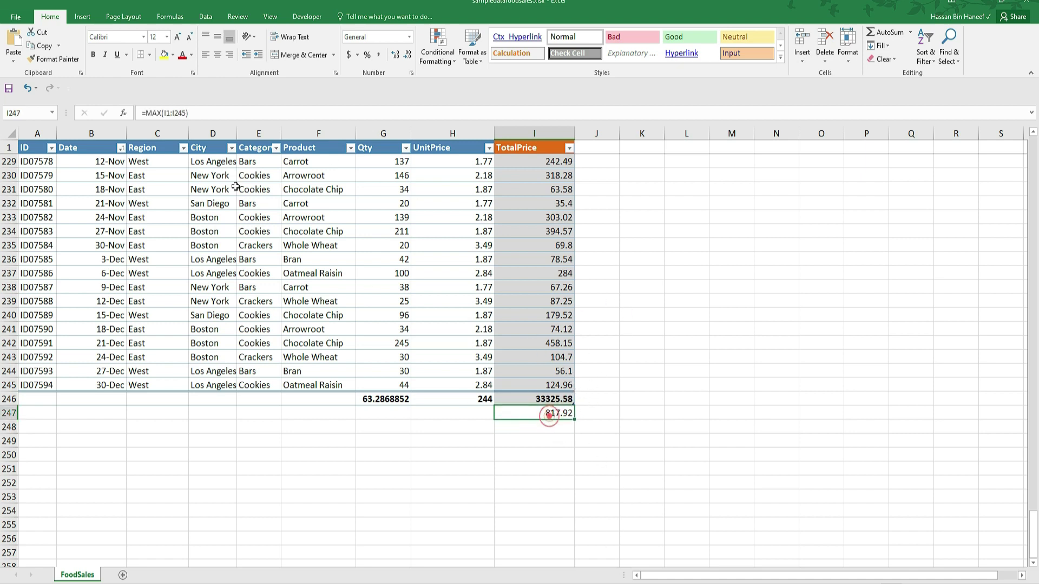
pyautogui.click(210, 112)
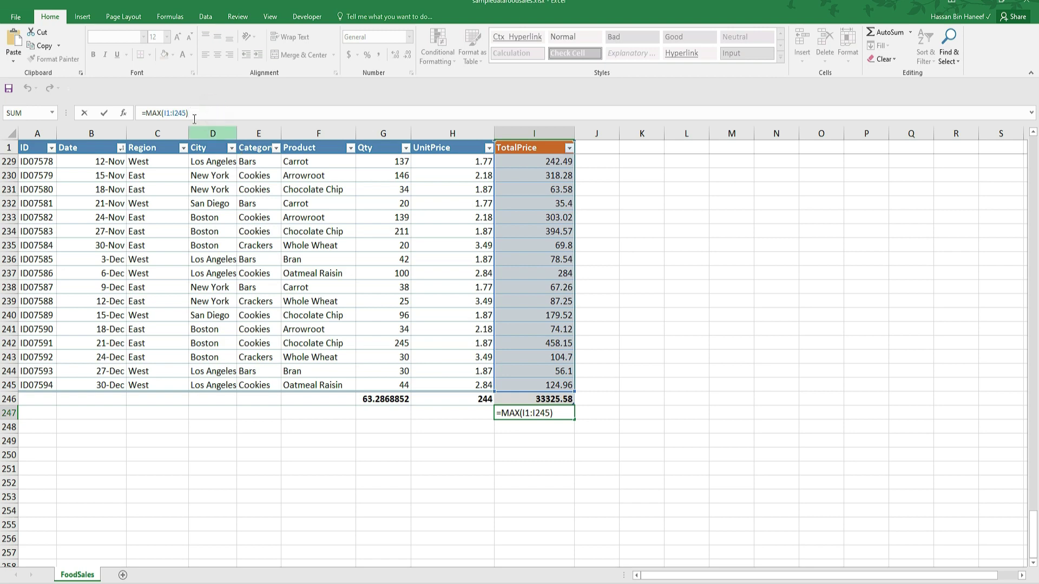
pyautogui.tripleClick(193, 112)
pyautogui.hotkey('ctrl', 'c')
pyautogui.write('=')
pyautogui.click(522, 426)
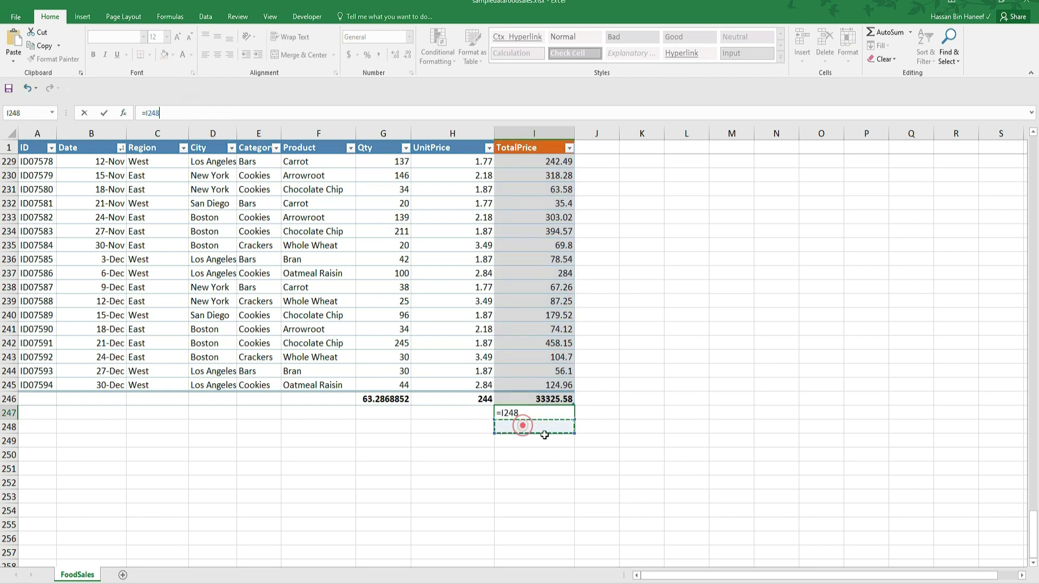
pyautogui.click(211, 113)
pyautogui.click(696, 465)
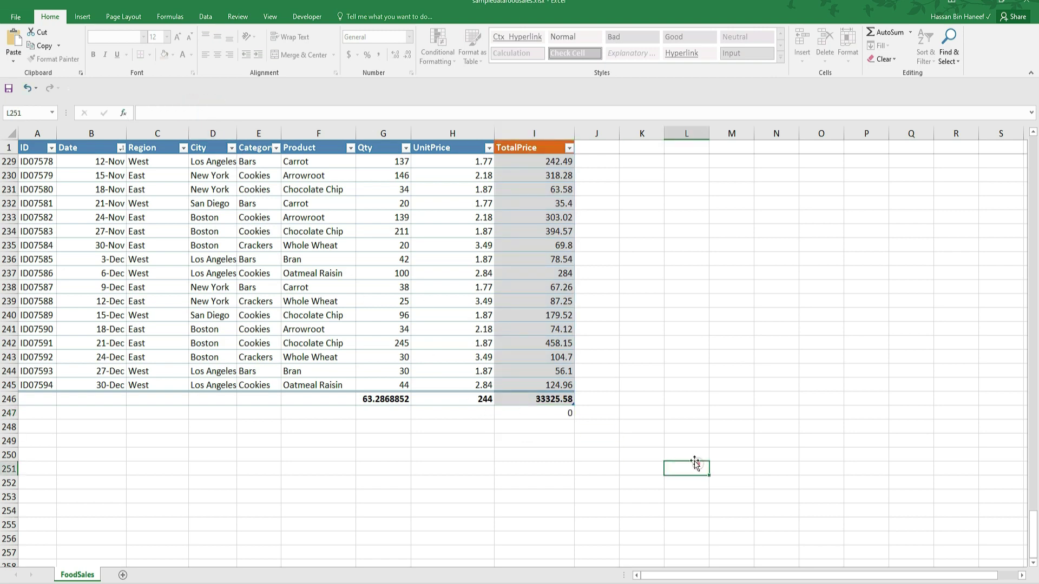
# - Paste the copied formula into cell I248, change it to =MIN(I1:I245), and check it against the TotalPrice values
pyautogui.click(557, 426)
pyautogui.click(249, 112)
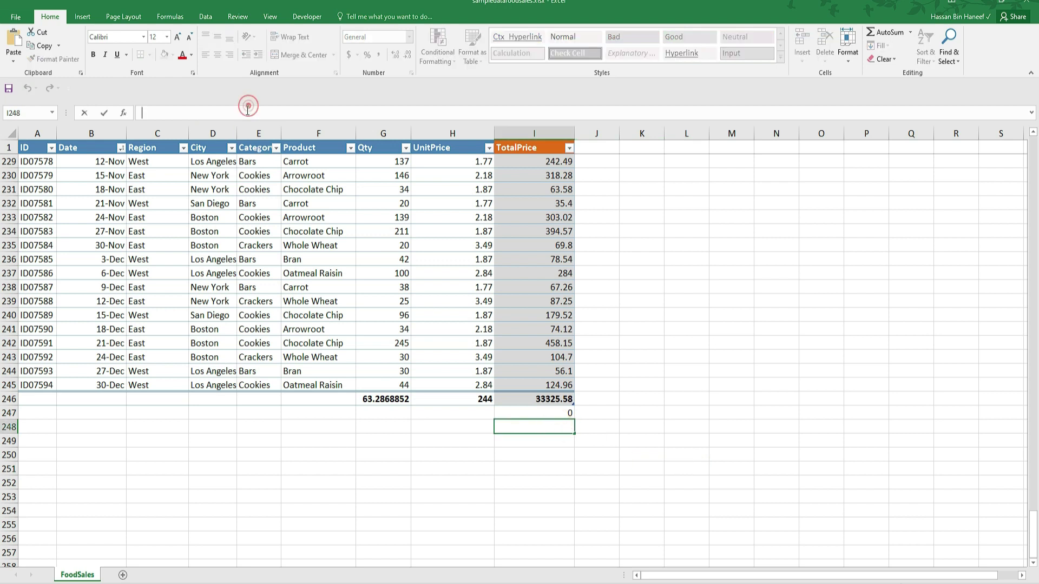
pyautogui.hotkey('ctrl', 'v')
pyautogui.click(161, 113)
pyautogui.press('BackSpace')
pyautogui.press('BackSpace')
pyautogui.write('IN')
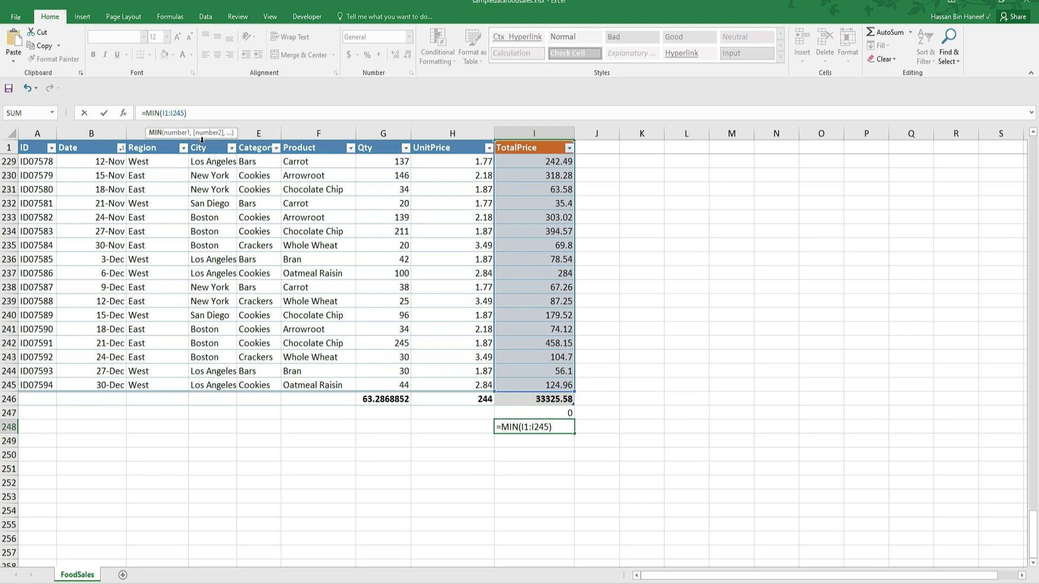
pyautogui.press('Return')
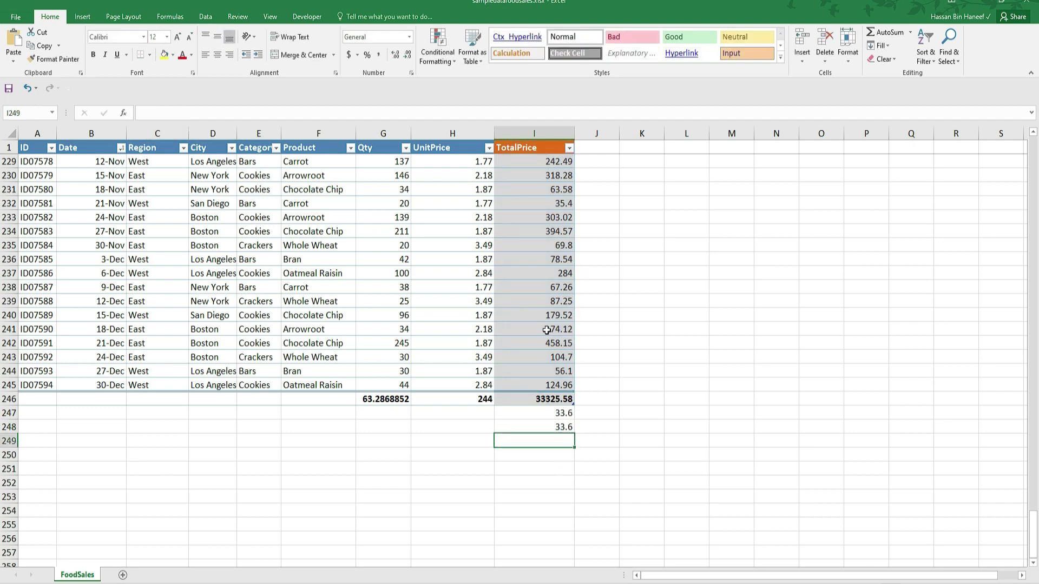
pyautogui.scroll(16, 559, 375)
pyautogui.scroll(-19, 544, 314)
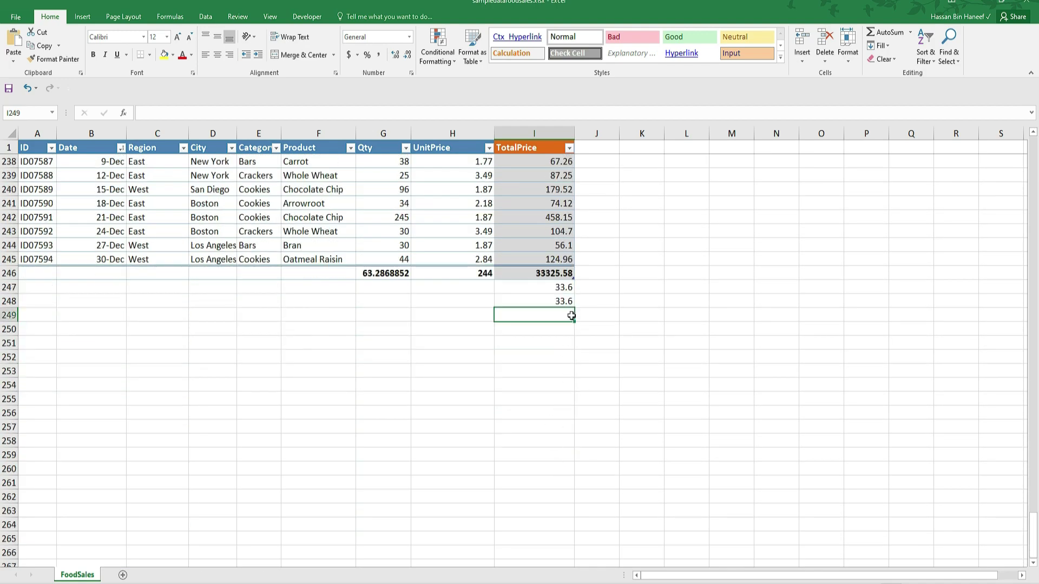
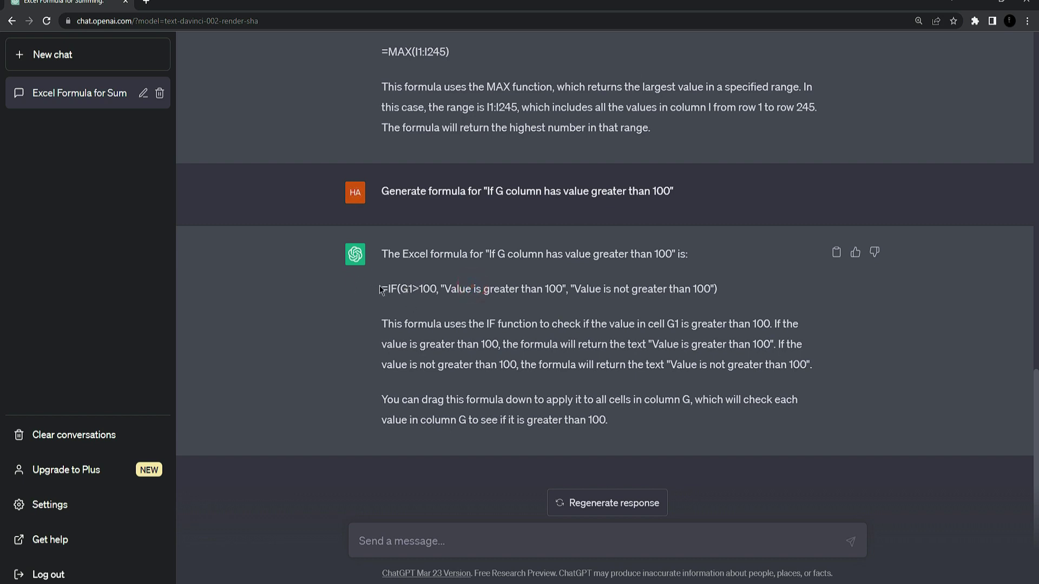
# - Copy the generated IF formula for column G values greater than 100 and paste it into cell G249 of the Excel sheet
pyautogui.moveTo(379, 288); pyautogui.dragTo(737, 312)
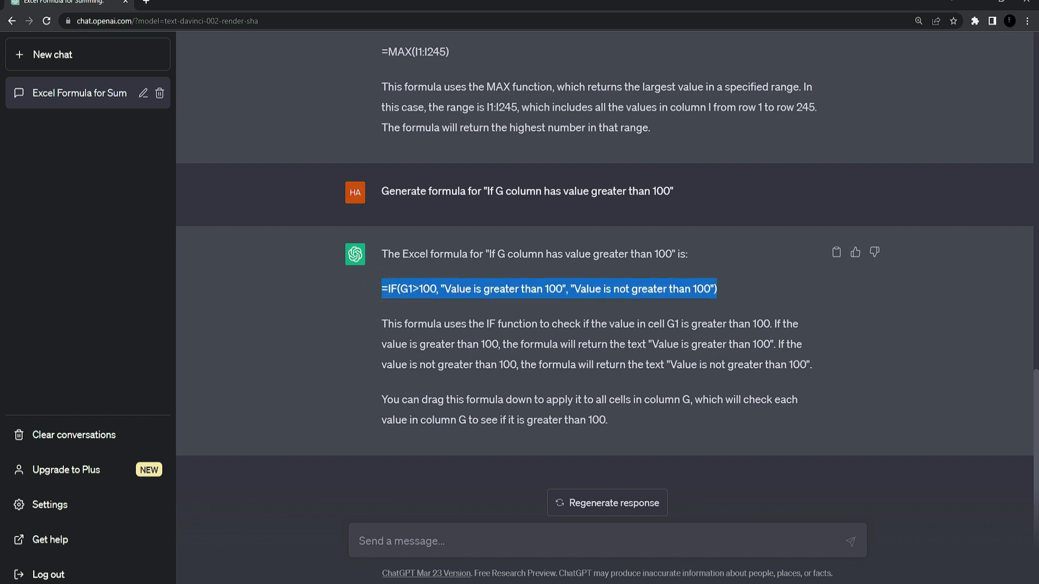
pyautogui.hotkey('ctrl', 'c')
pyautogui.hotkey('alt', 'Tab')
pyautogui.click(383, 385)
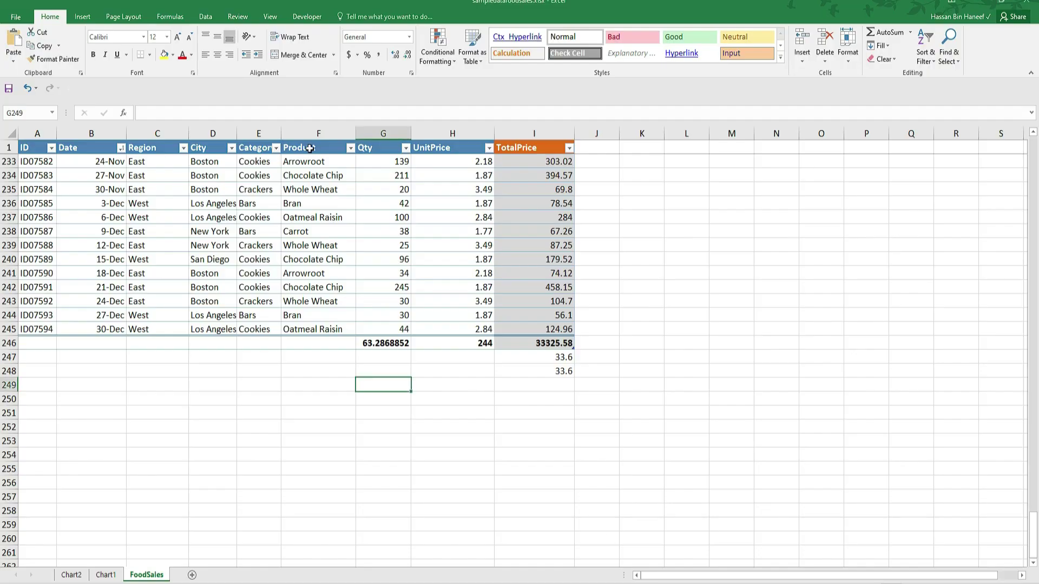
pyautogui.click(255, 115)
pyautogui.hotkey('ctrl', 'v')
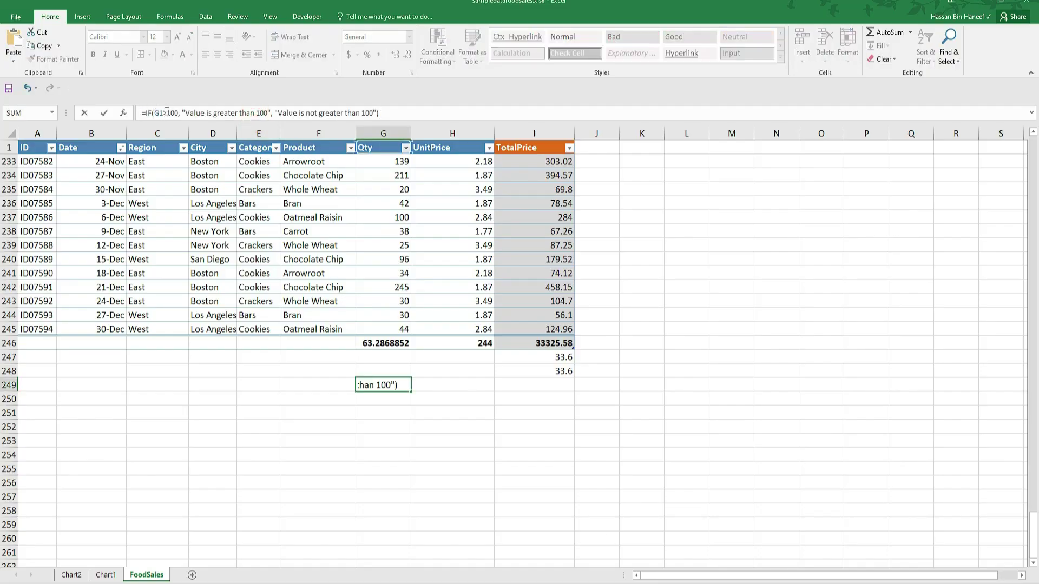
# - Try changing the IF formula's reference to G2 in cell G249, and clear the formula
pyautogui.moveTo(1031, 515); pyautogui.dragTo(1031, 143)
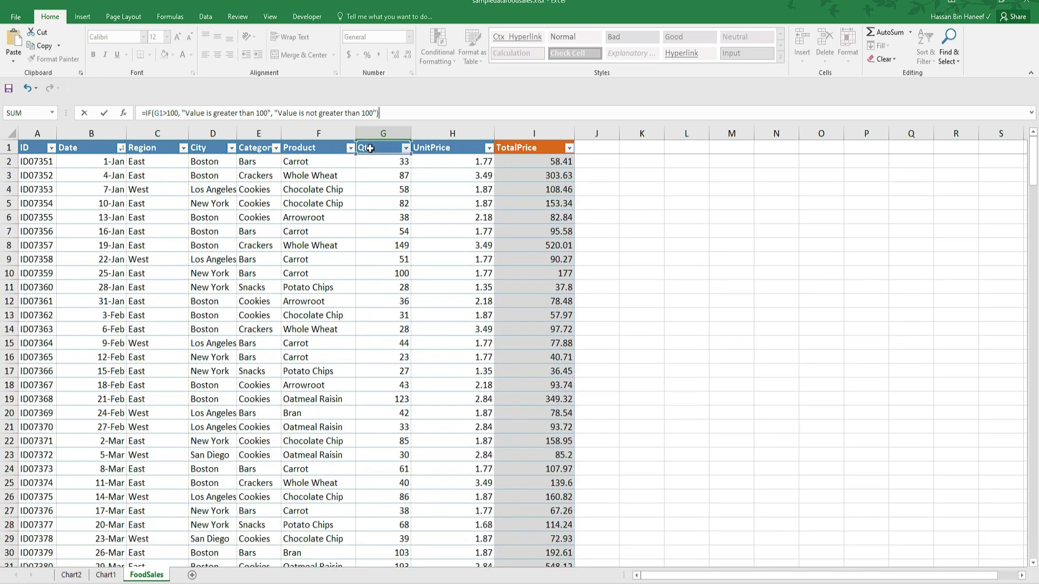
pyautogui.click(163, 109)
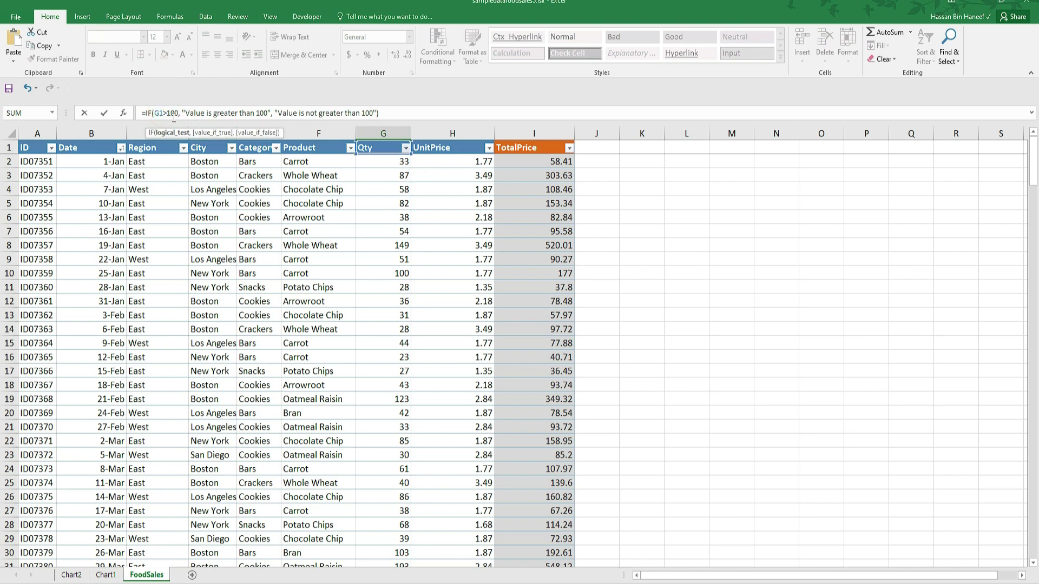
pyautogui.press('BackSpace')
pyautogui.write('2')
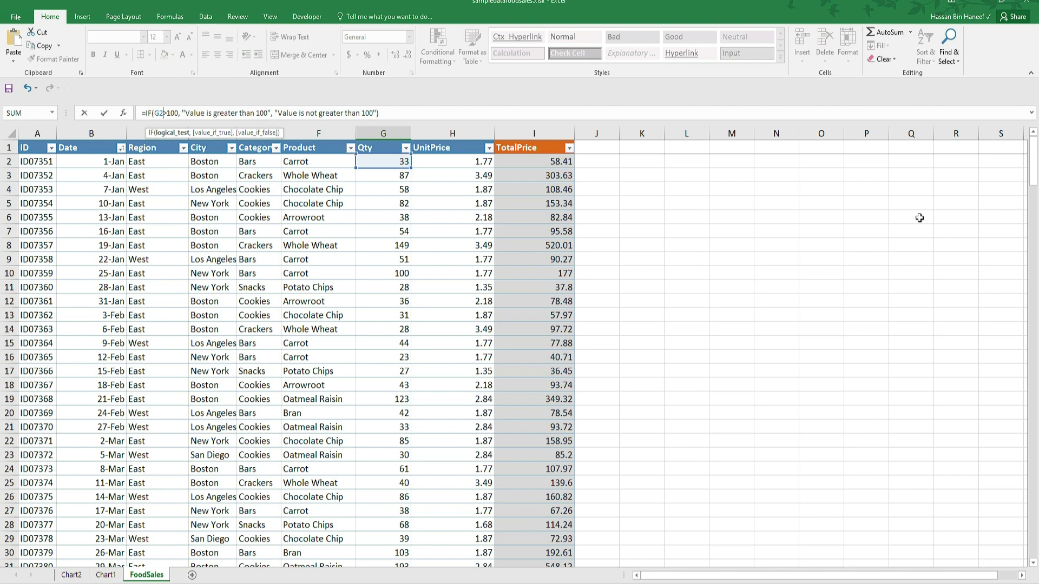
pyautogui.click(343, 111)
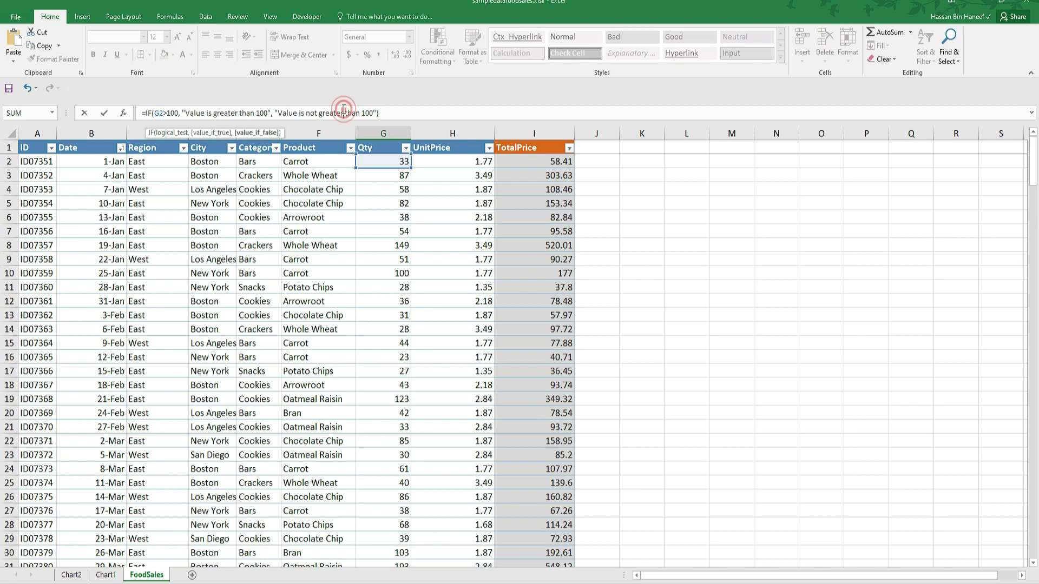
pyautogui.tripleClick(396, 112)
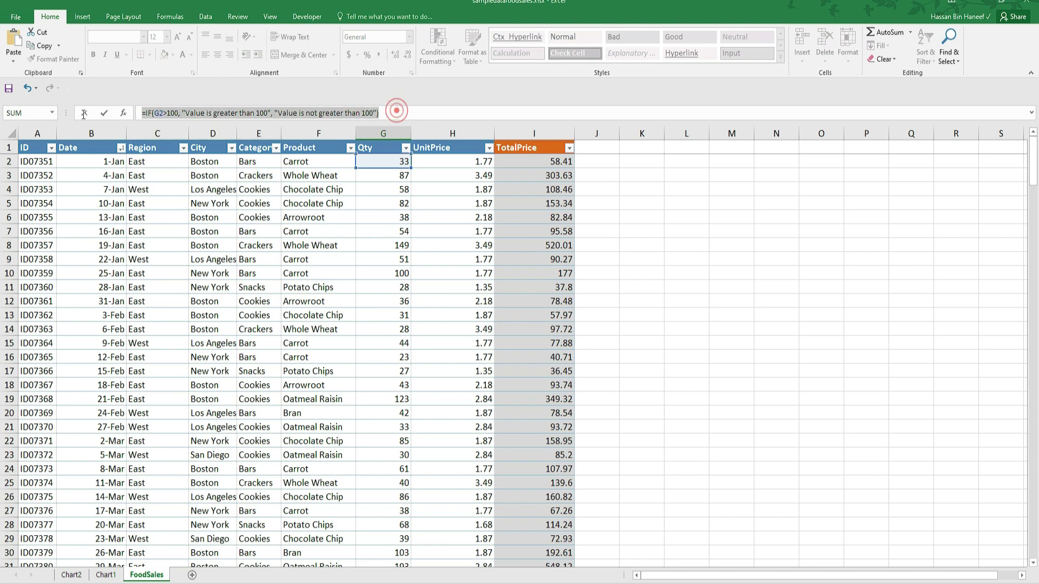
pyautogui.press('BackSpace')
# - Enter =IF(G2>100, "Value is greater than 100", "Value is not greater than 100") in cell G248 and check it against the Qty column
pyautogui.moveTo(1032, 163); pyautogui.dragTo(429, 359)
pyautogui.click(782, 400)
pyautogui.scroll(-16, 591, 406)
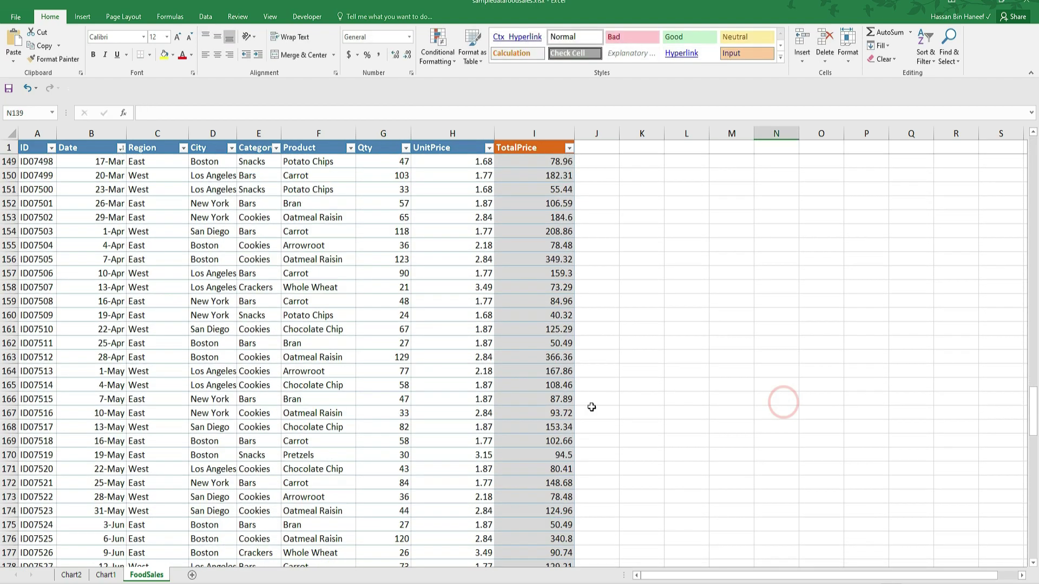
pyautogui.scroll(-20, 435, 421)
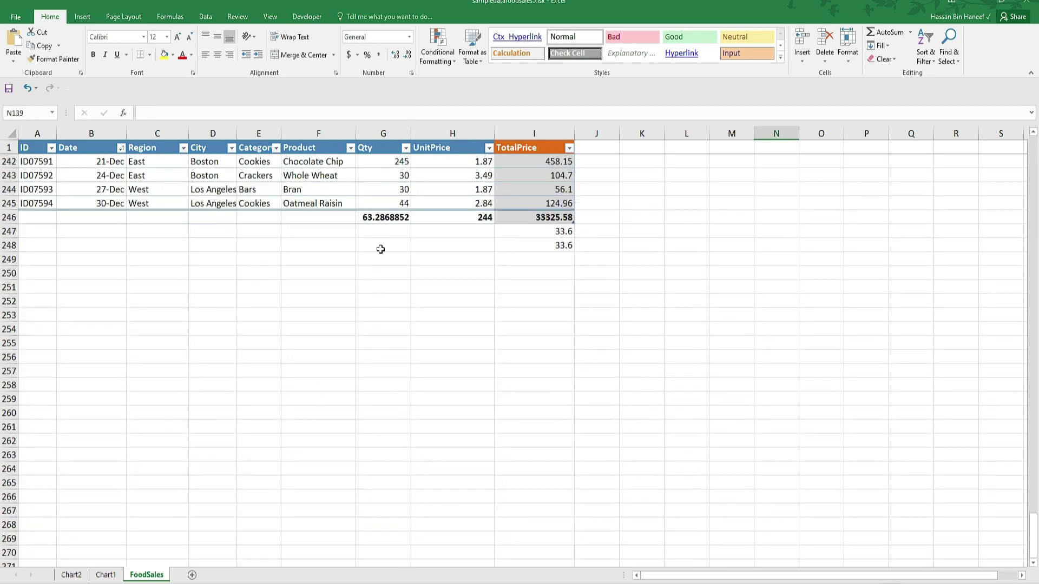
pyautogui.click(384, 237)
pyautogui.click(387, 244)
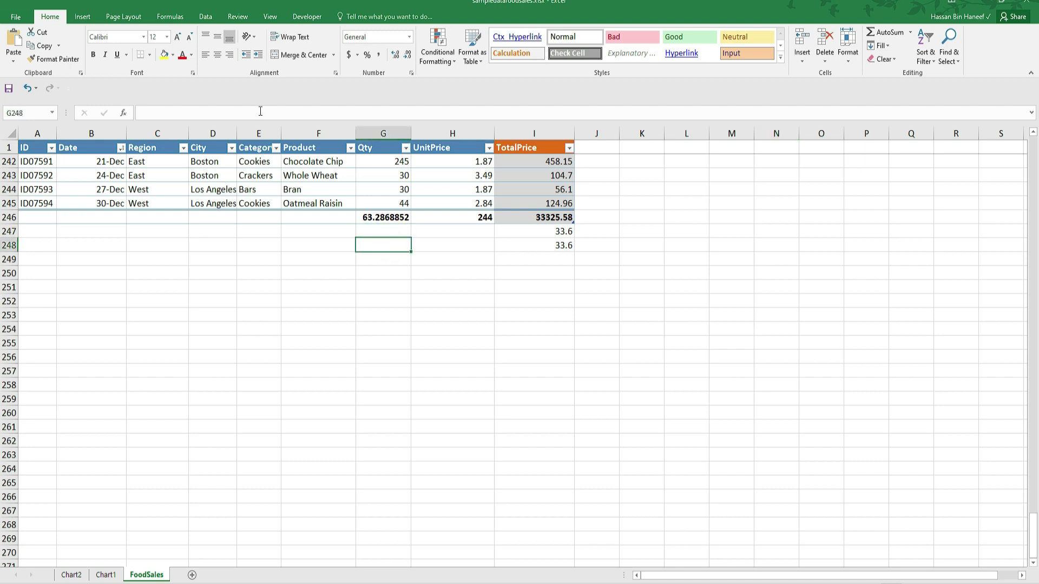
pyautogui.click(260, 111)
pyautogui.write('=IF(G1>100, "Value is greater than 100", "Value is not greater than 100")')
pyautogui.click(160, 110)
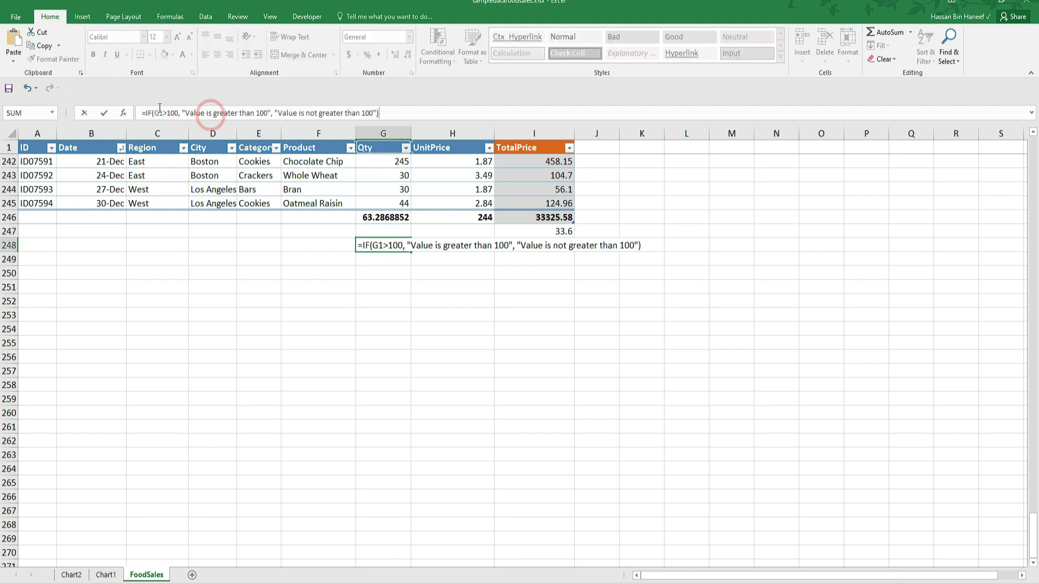
pyautogui.press('Delete')
pyautogui.write('2')
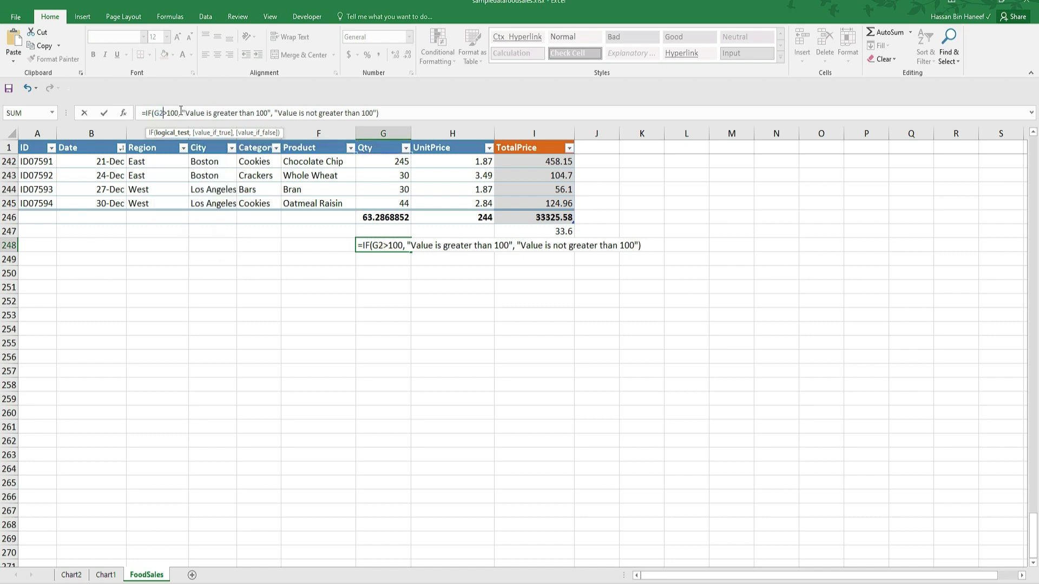
pyautogui.press('Return')
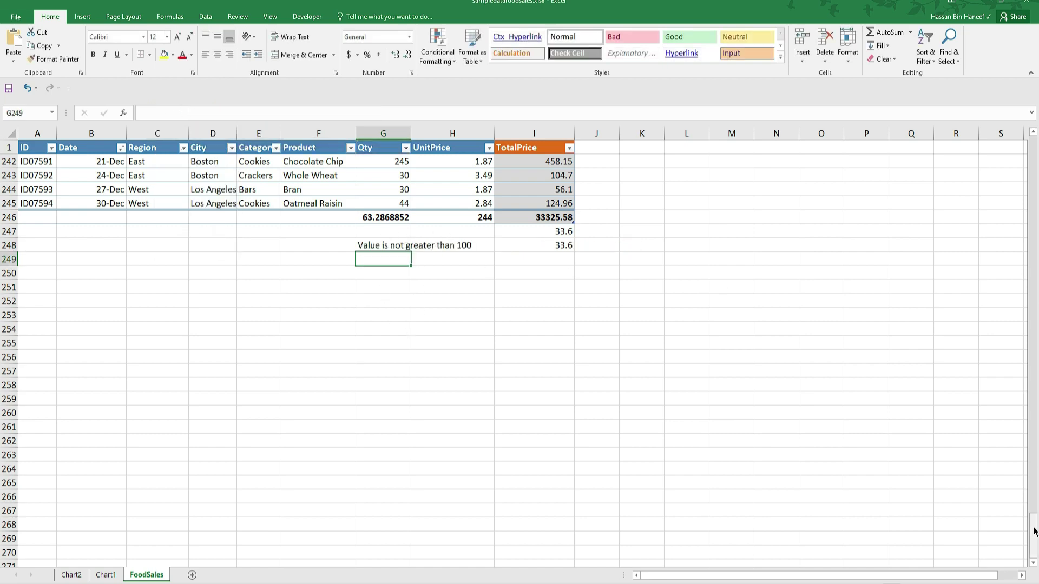
pyautogui.scroll(20, 1033, 532)
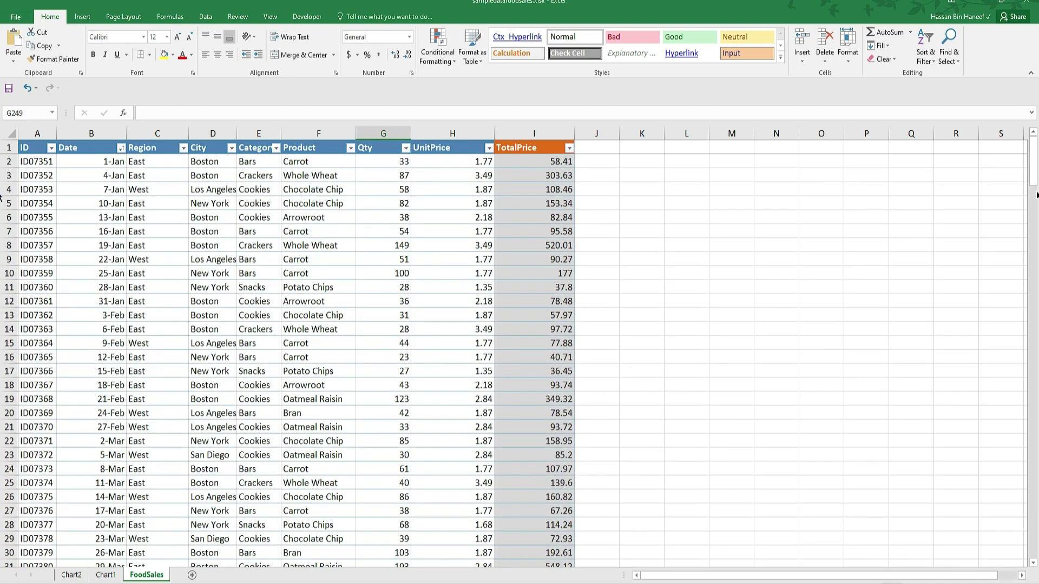
pyautogui.hotkey('ctrl', 'z')
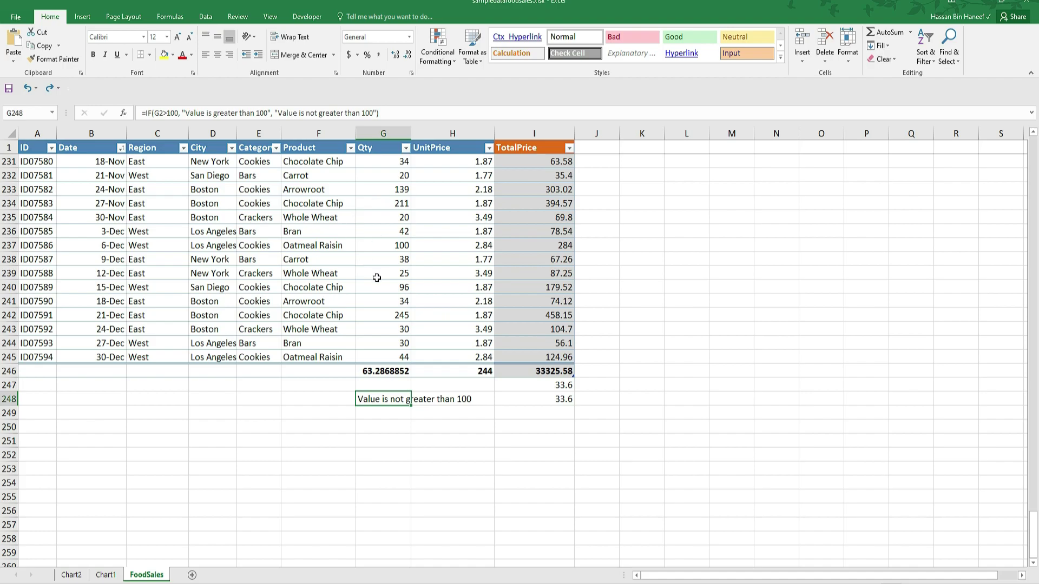
# - Switch to ChatGPT and send "Generate formula for counting no. of values if G column has value greater than 100"
pyautogui.hotkey('alt', 'Tab')
pyautogui.click(632, 540)
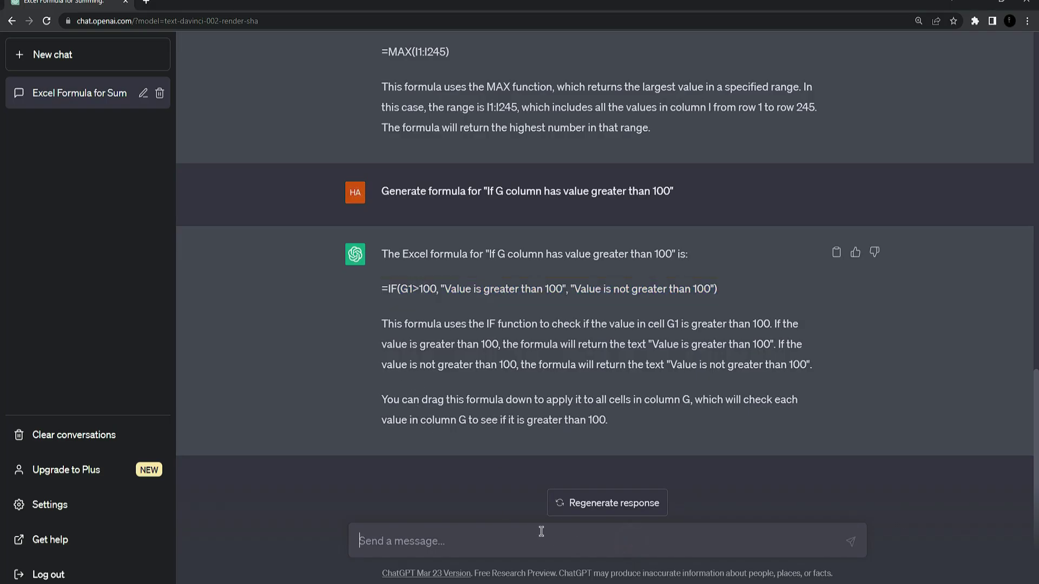
pyautogui.write('Generate formula for counting no. of values if G column has value greater than 100')
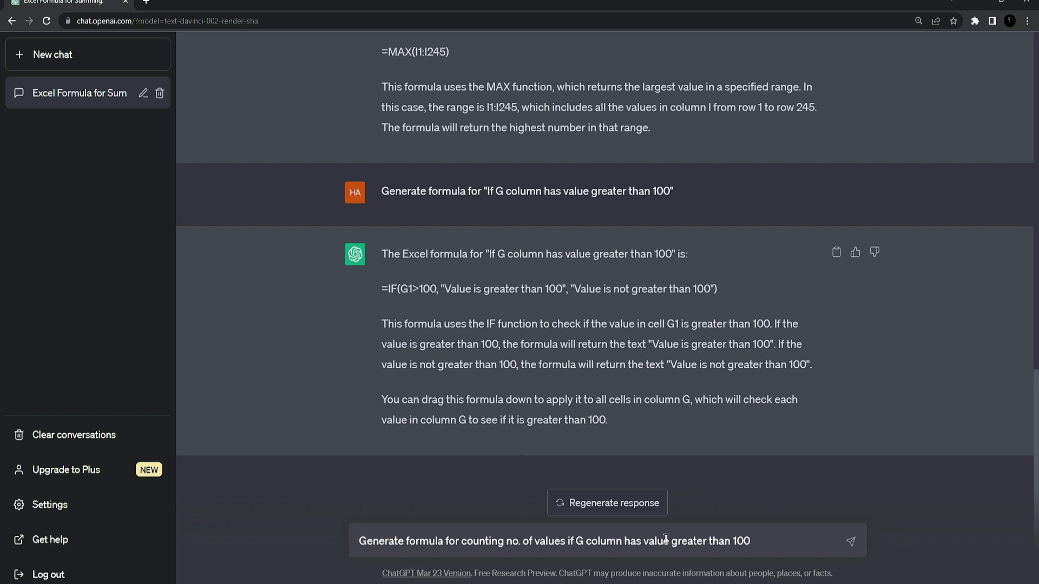
pyautogui.click(763, 544)
pyautogui.press('Return')
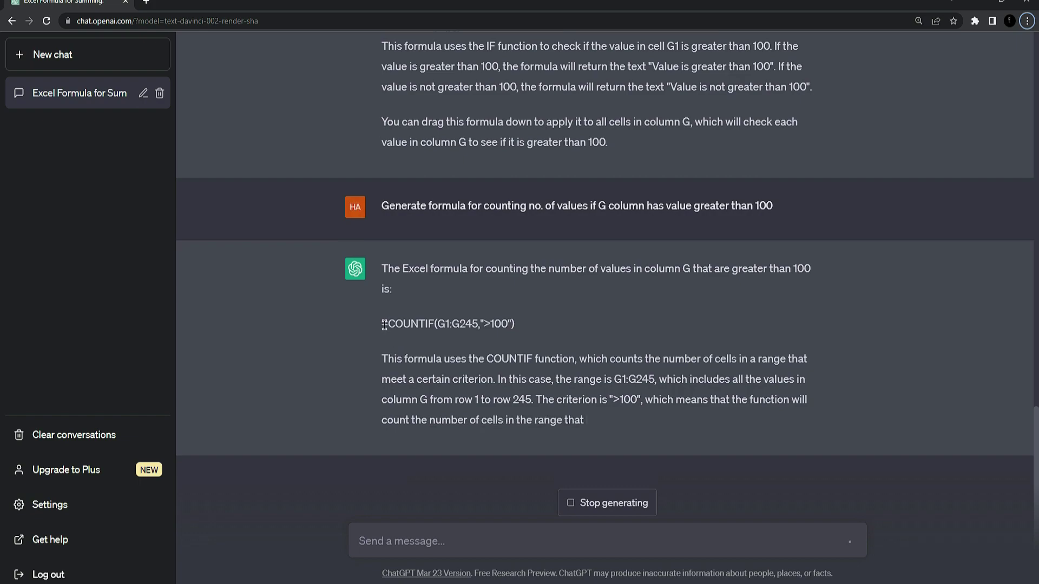
# - Copy the generated =COUNTIF(G1:G245,">100") formula, enter it in cell G250 of the Excel sheet, and check it against the Qty values
pyautogui.moveTo(384, 325); pyautogui.dragTo(515, 325)
pyautogui.hotkey('ctrl', 'c')
pyautogui.hotkey('alt', 'Tab')
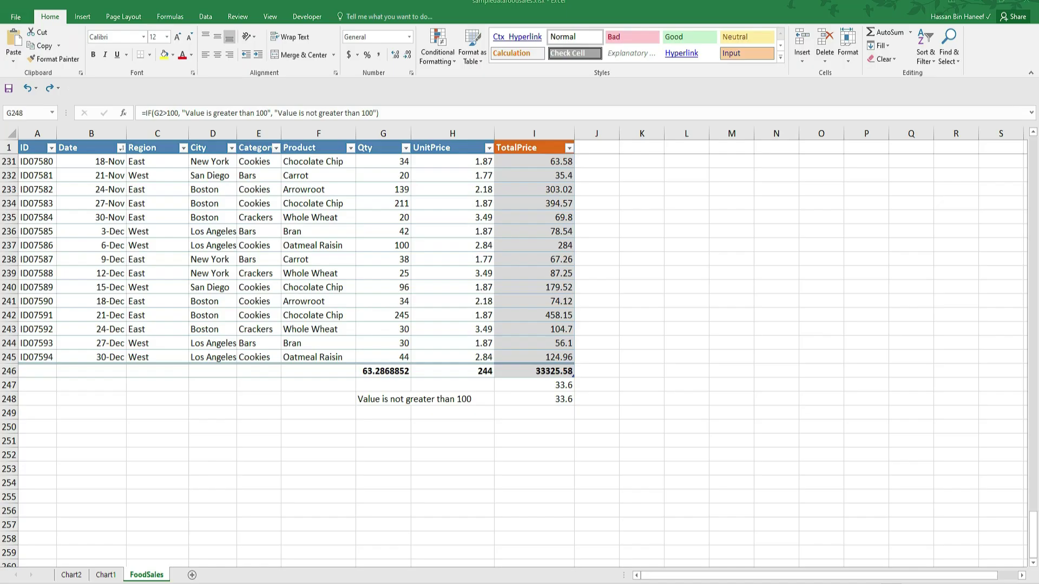
pyautogui.click(360, 396)
pyautogui.click(373, 427)
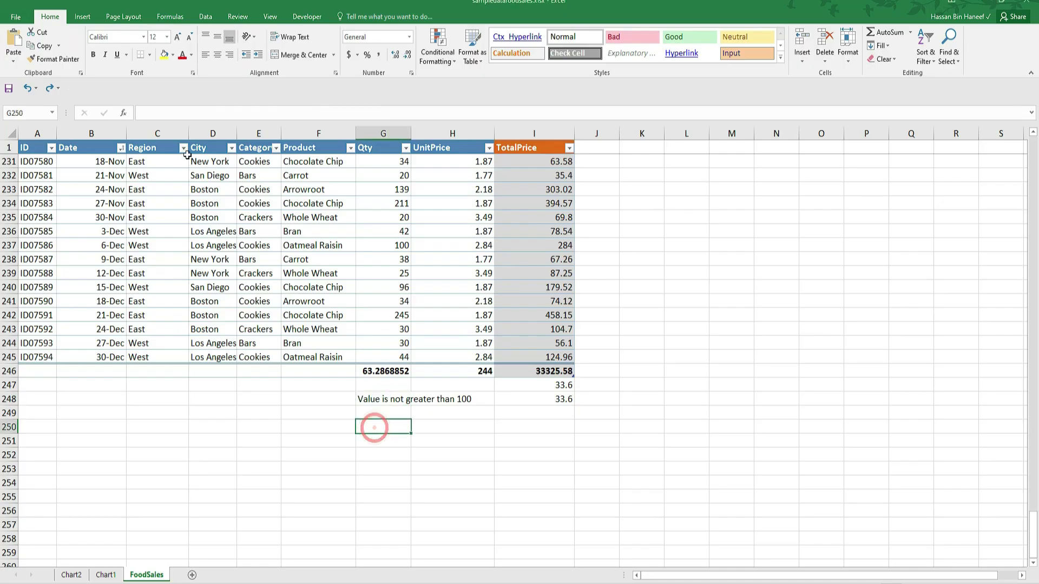
pyautogui.click(169, 108)
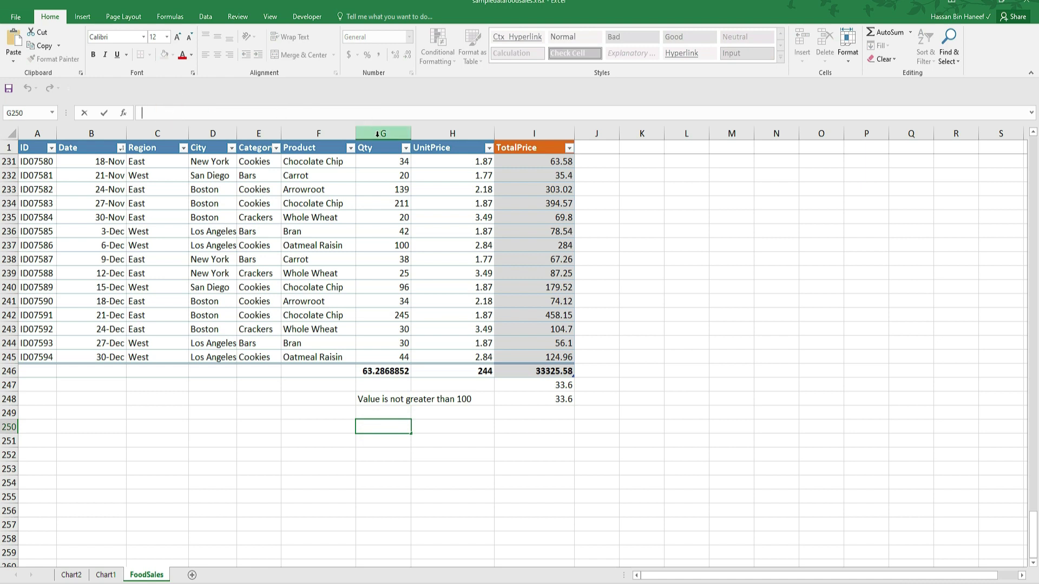
pyautogui.hotkey('ctrl', 'v')
pyautogui.press('Return')
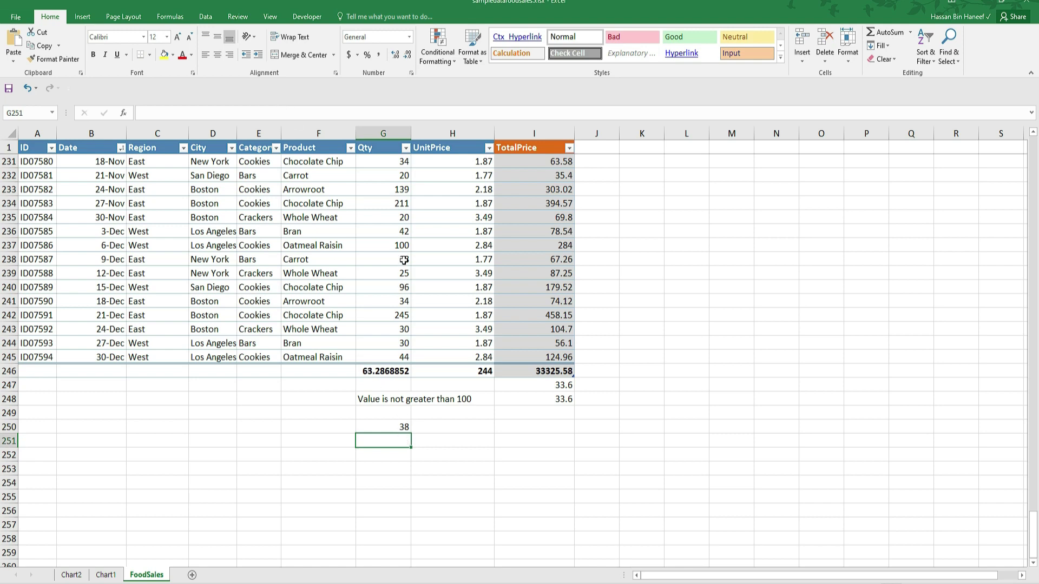
pyautogui.scroll(4, 398, 189)
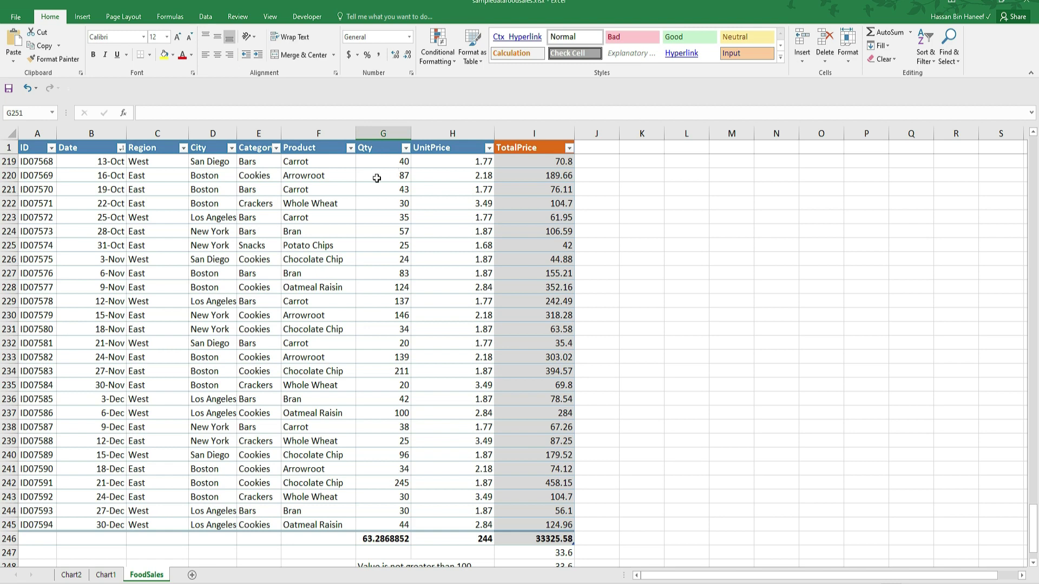
# - Ask ChatGPT for a formula concatenating the strings in row 242 of columns D and E, and enter =D242&E242 in cell D249
pyautogui.press('Left')
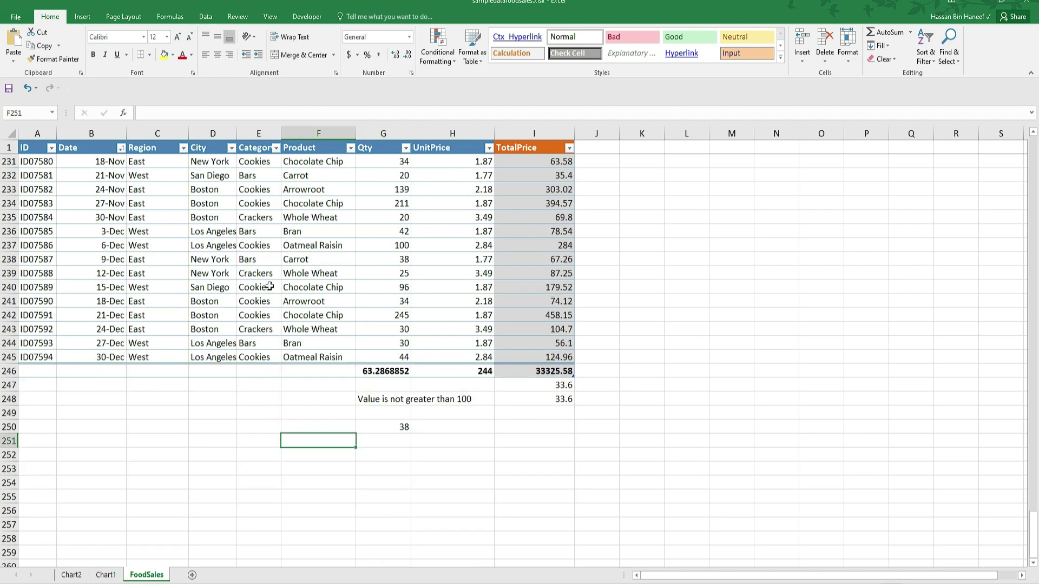
pyautogui.click(203, 318)
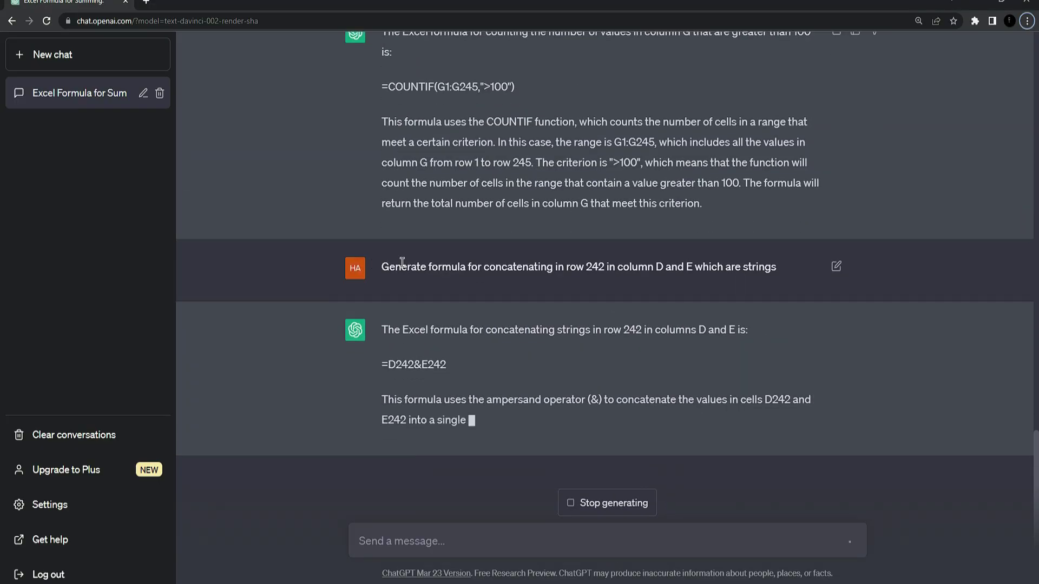
pyautogui.moveTo(448, 281); pyautogui.dragTo(415, 283)
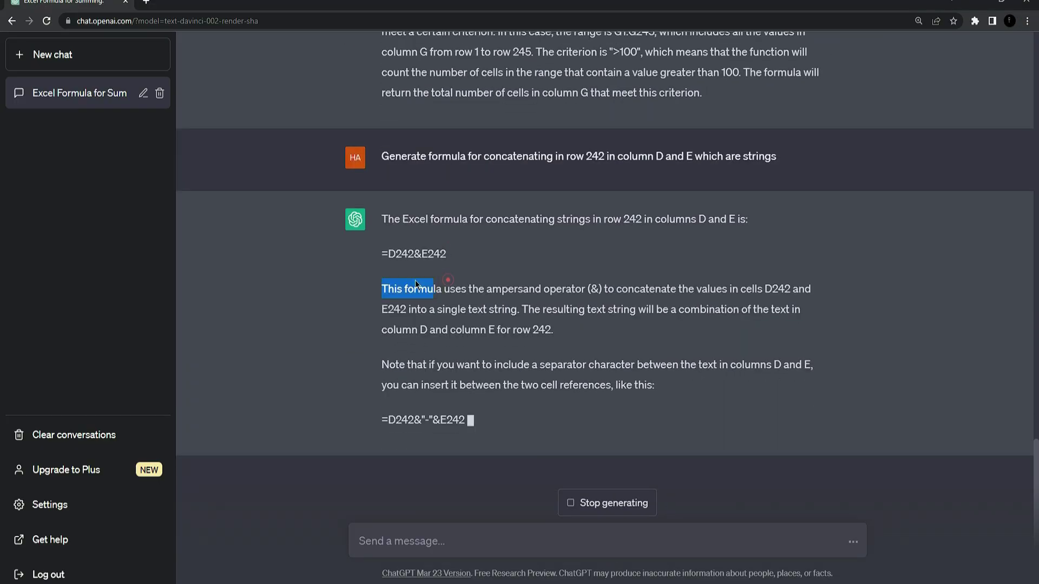
pyautogui.scroll(4, 381, 304)
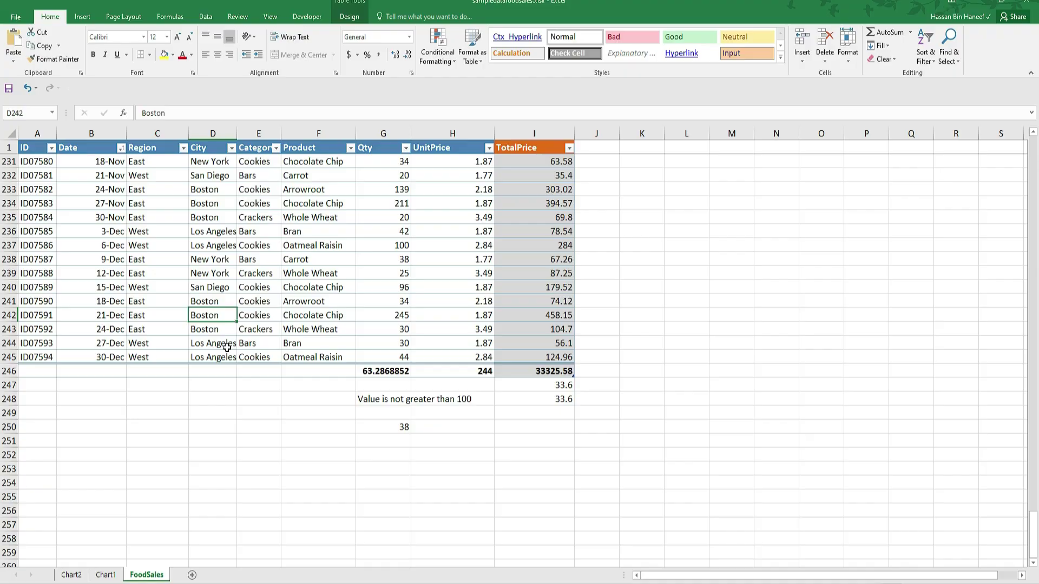
pyautogui.click(205, 412)
pyautogui.click(167, 113)
pyautogui.write('=D242&E242')
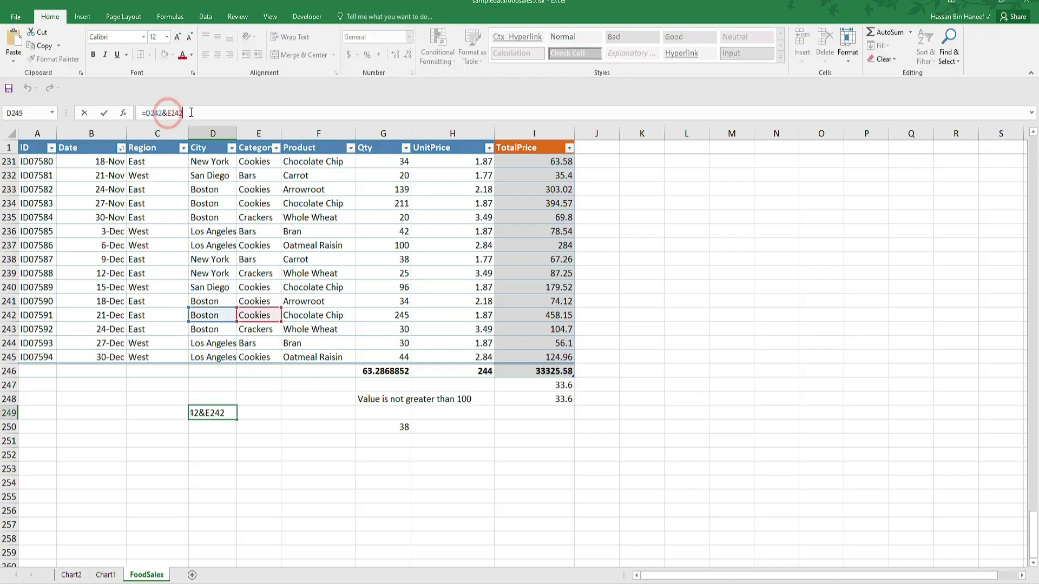
pyautogui.press('Return')
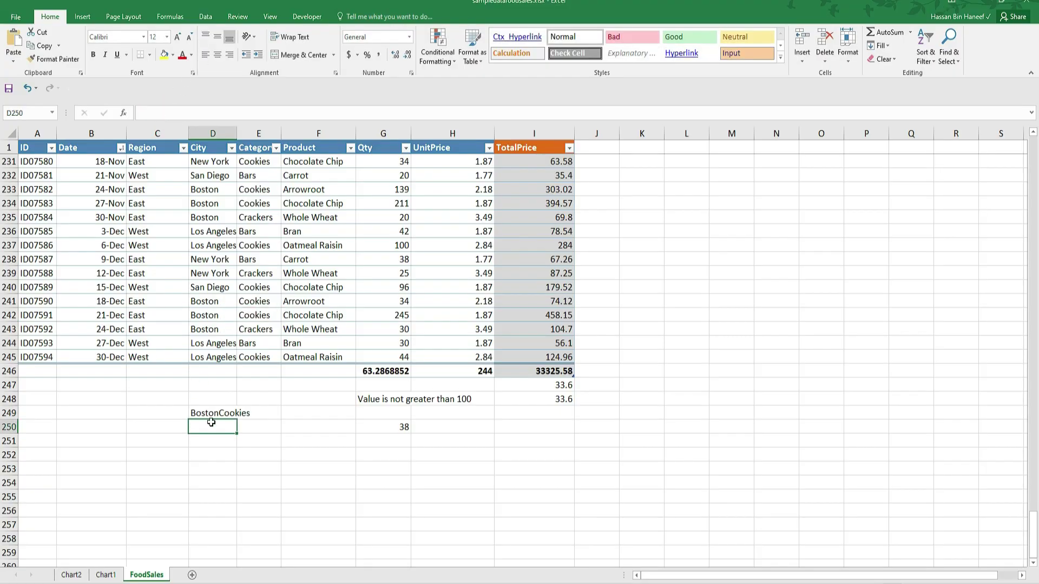
# - Examine the source cells D242 and E242 and the concatenation formula in cell D249
pyautogui.click(199, 315)
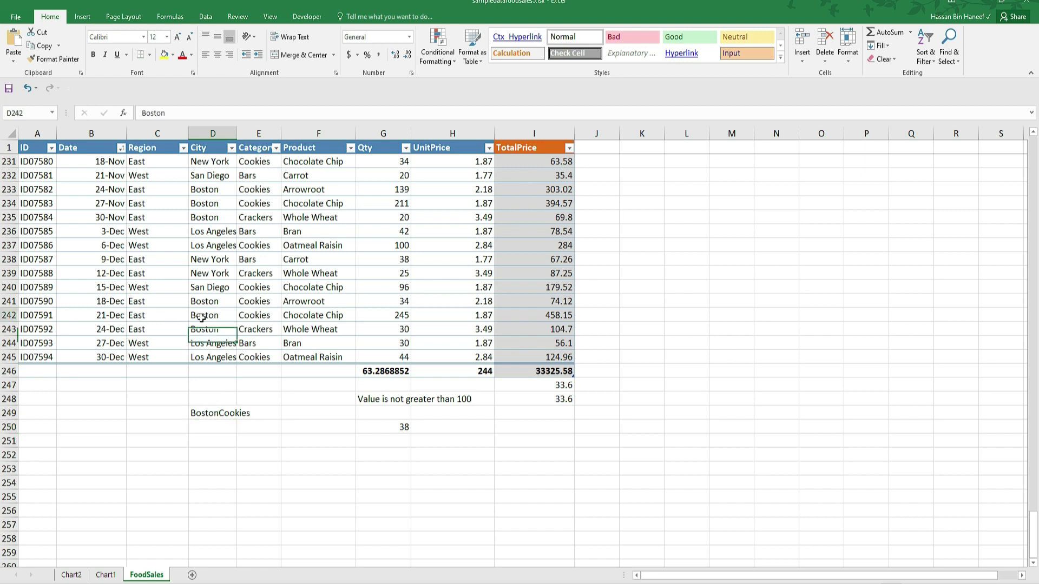
pyautogui.click(254, 315)
pyautogui.click(212, 413)
pyautogui.click(199, 112)
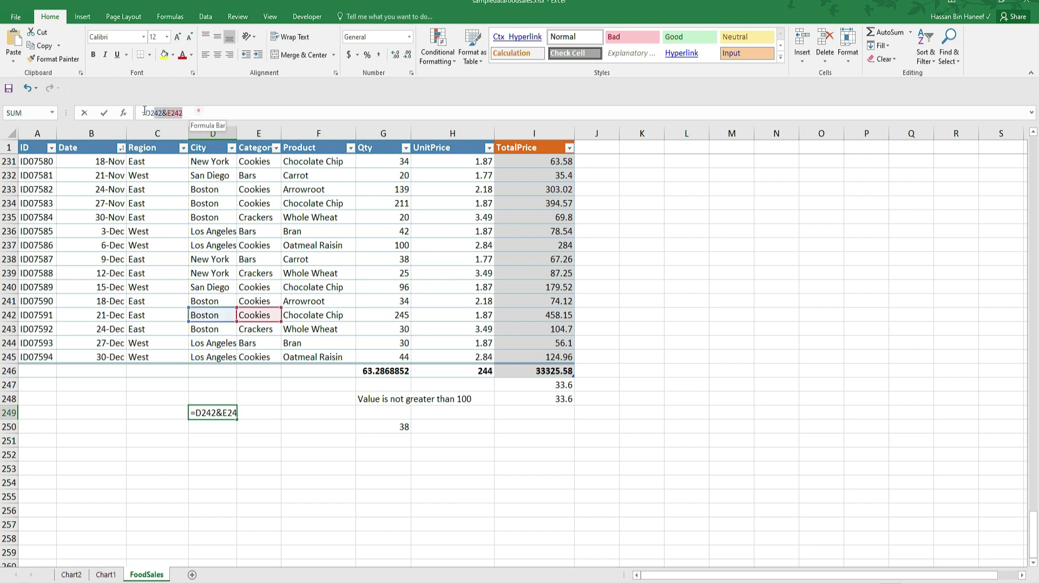
pyautogui.click(150, 112)
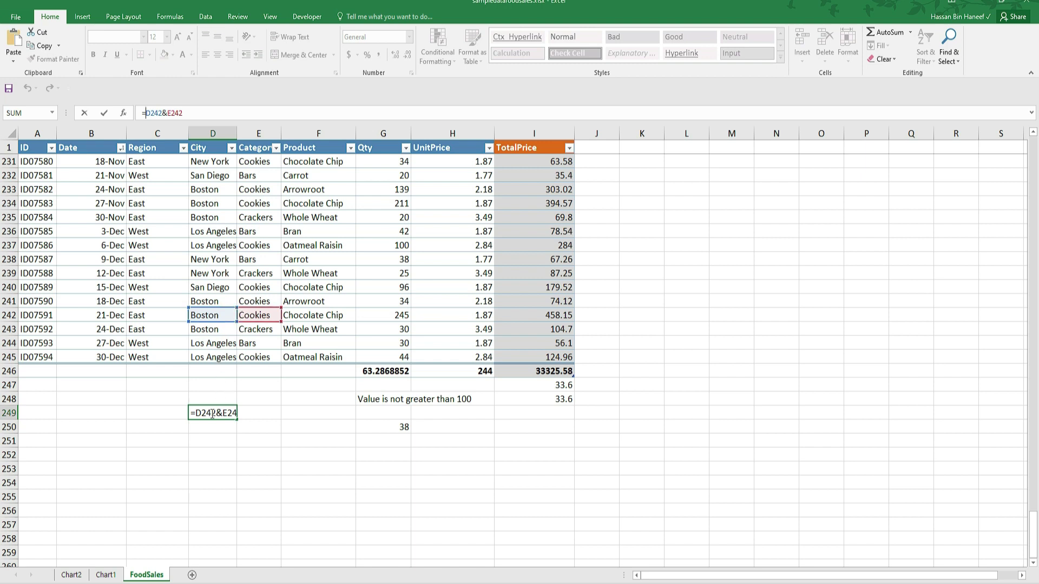
pyautogui.click(258, 427)
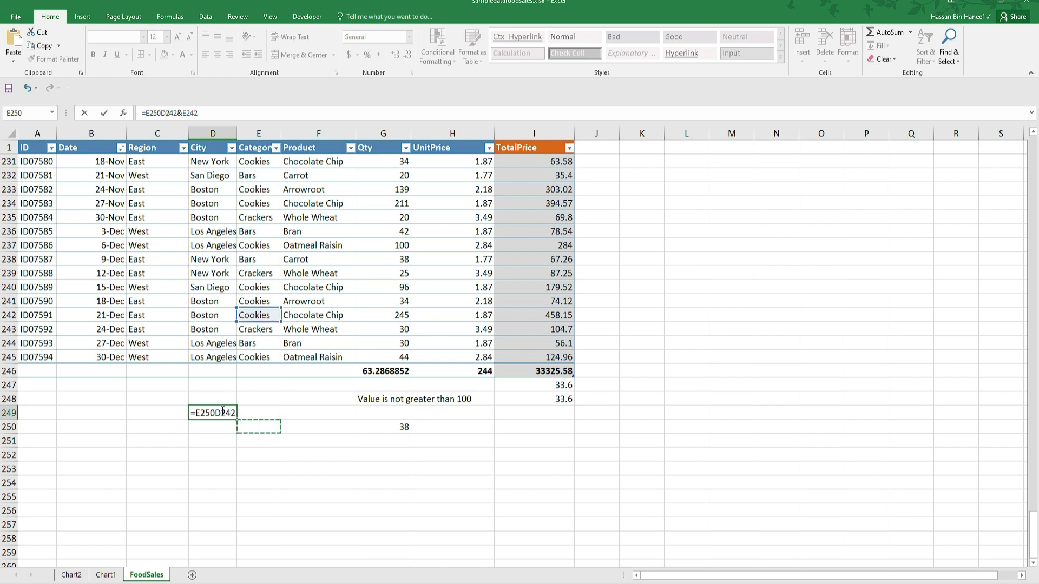
pyautogui.click(222, 413)
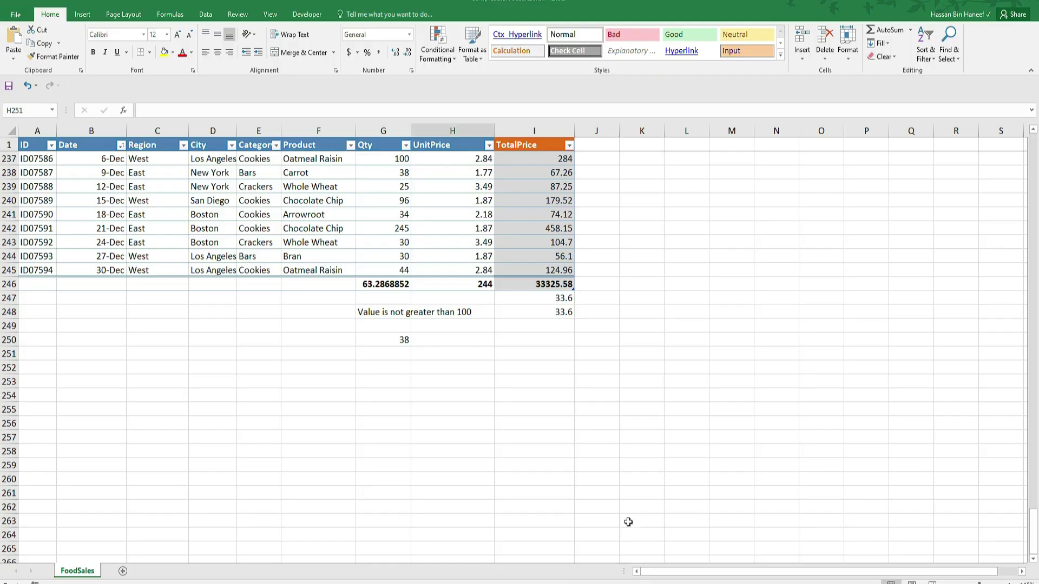
# - Ask ChatGPT "Generate formula for rounding off the decimal to 1 in column H" and copy the generated =ROUND(H1:H245, 1) formula
pyautogui.click(453, 353)
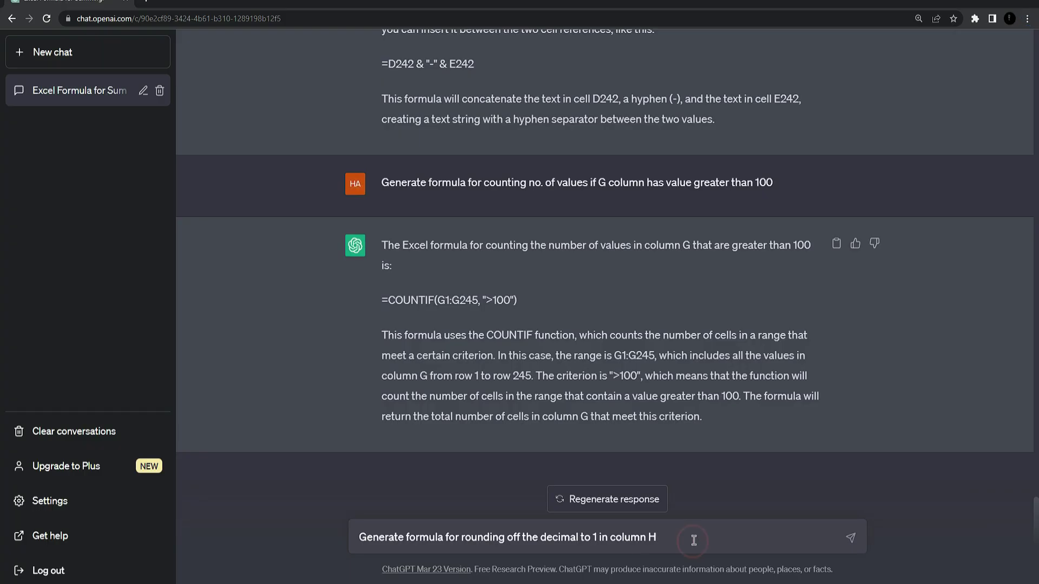
pyautogui.press('Return')
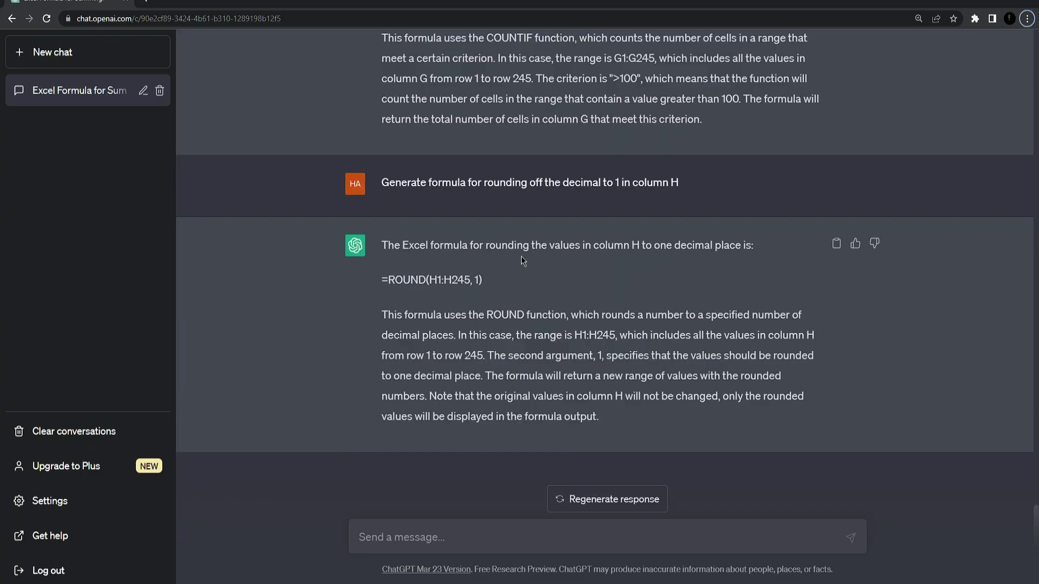
pyautogui.moveTo(485, 278); pyautogui.dragTo(381, 280)
pyautogui.hotkey('ctrl', 'c')
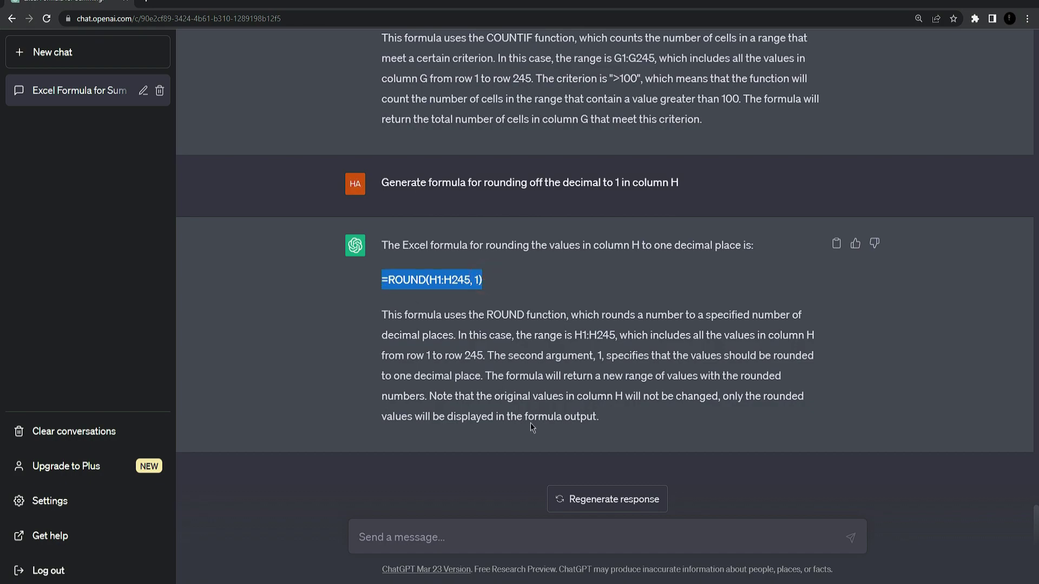
# - Try the formula =ROUND(H1:H245, 1) in cell H251 of the Excel sheet and check it against the UnitPrice values
pyautogui.hotkey('alt', 'Tab')
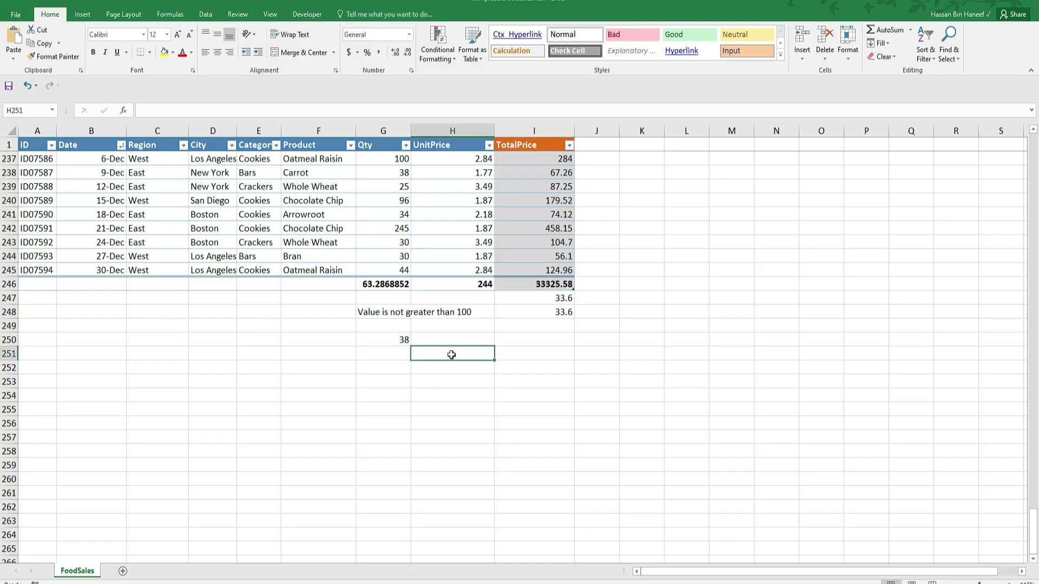
pyautogui.click(264, 108)
pyautogui.hotkey('ctrl', 'v')
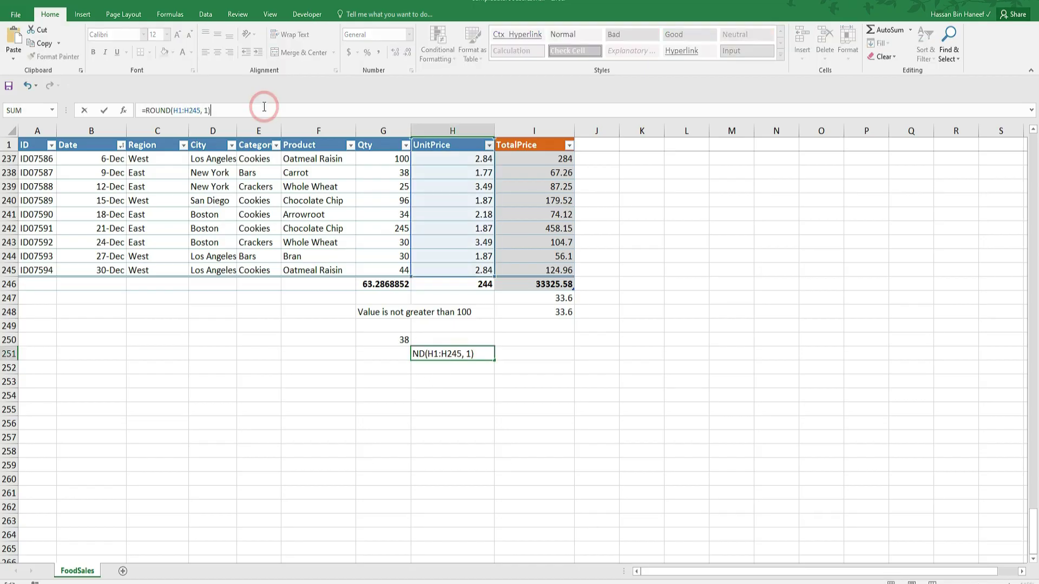
pyautogui.press('Return')
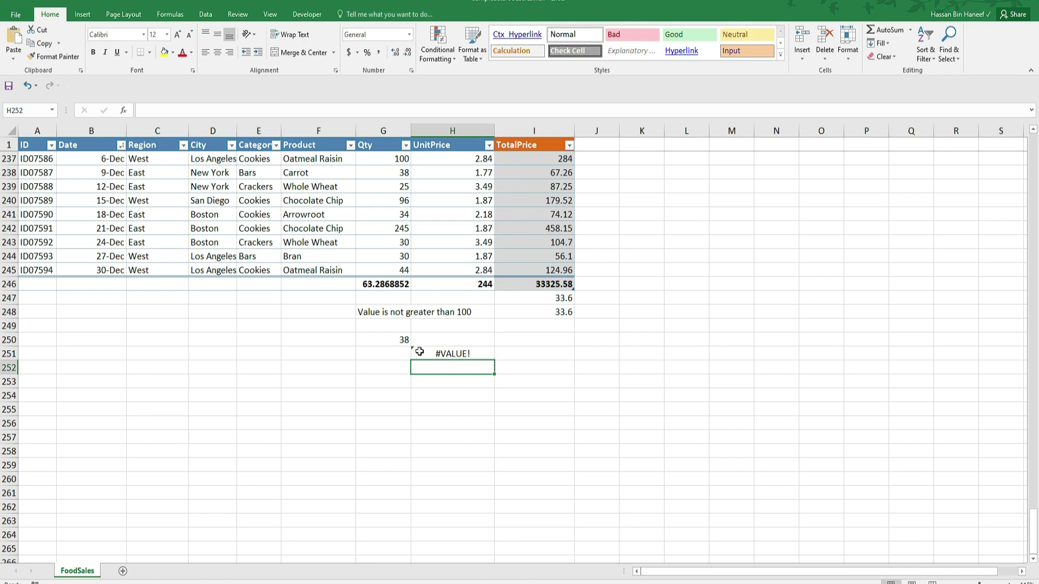
pyautogui.click(448, 353)
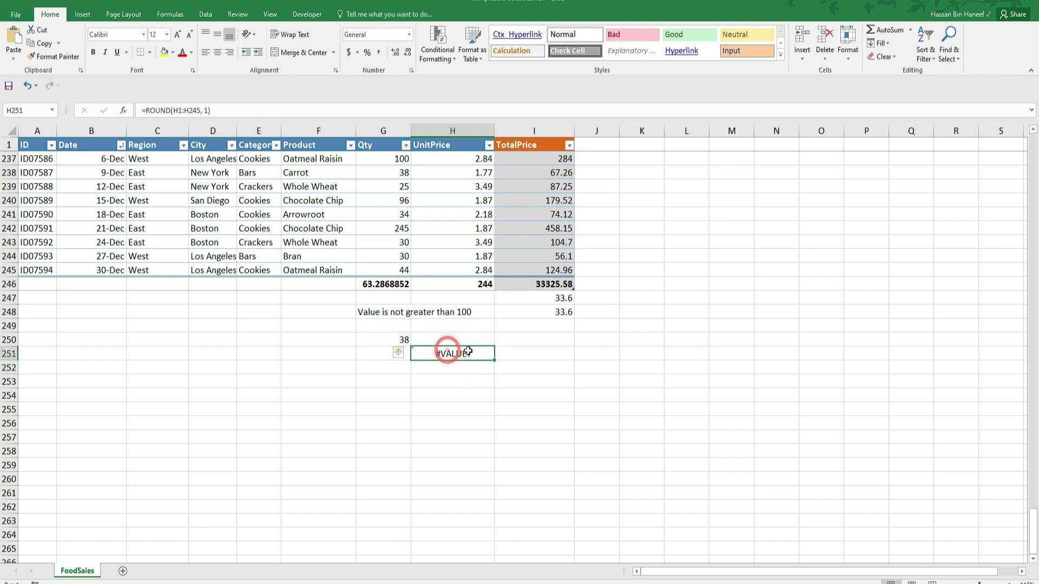
pyautogui.click(185, 110)
pyautogui.click(226, 111)
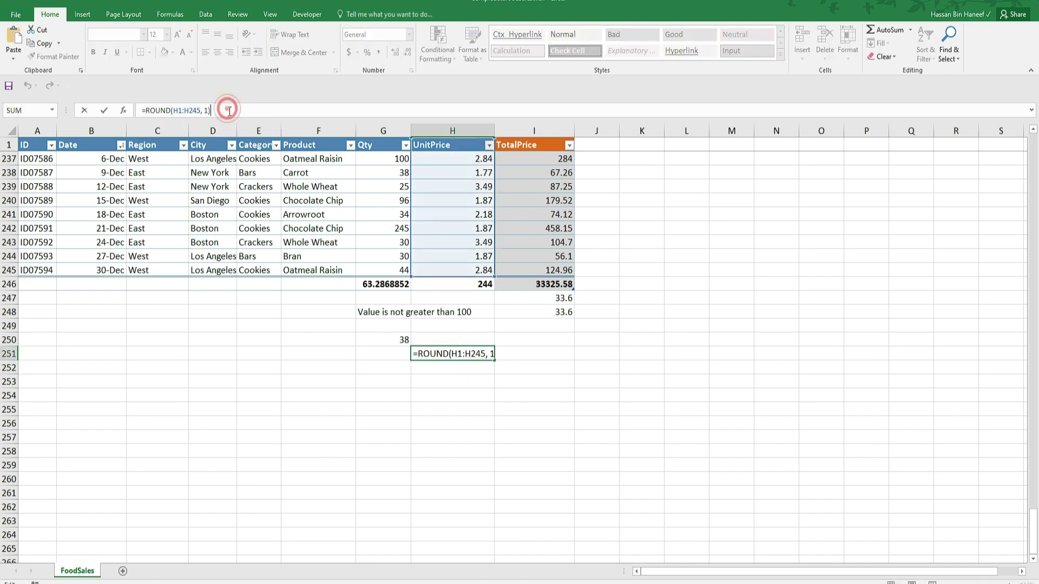
pyautogui.click(440, 255)
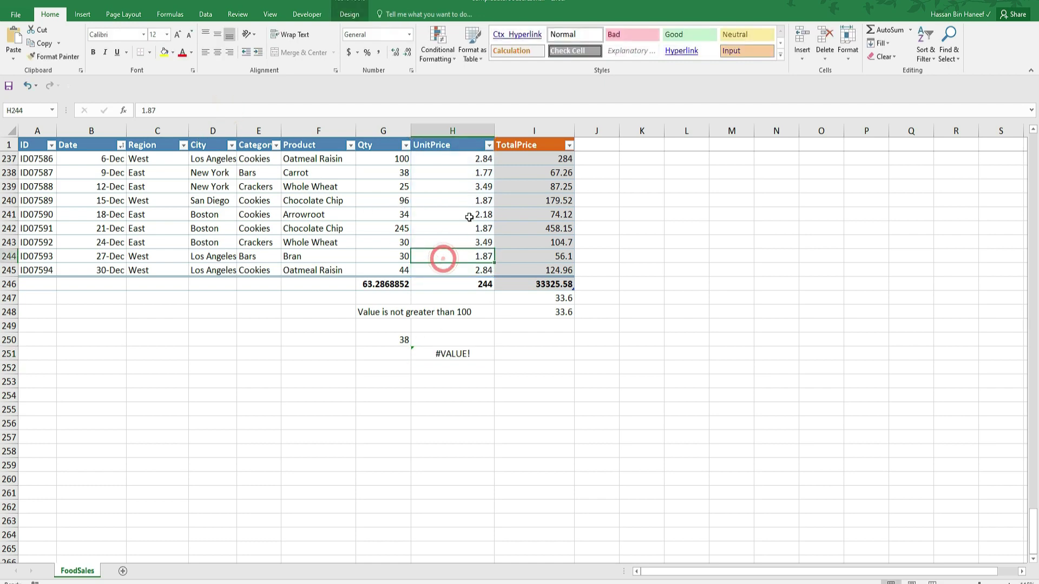
pyautogui.click(459, 268)
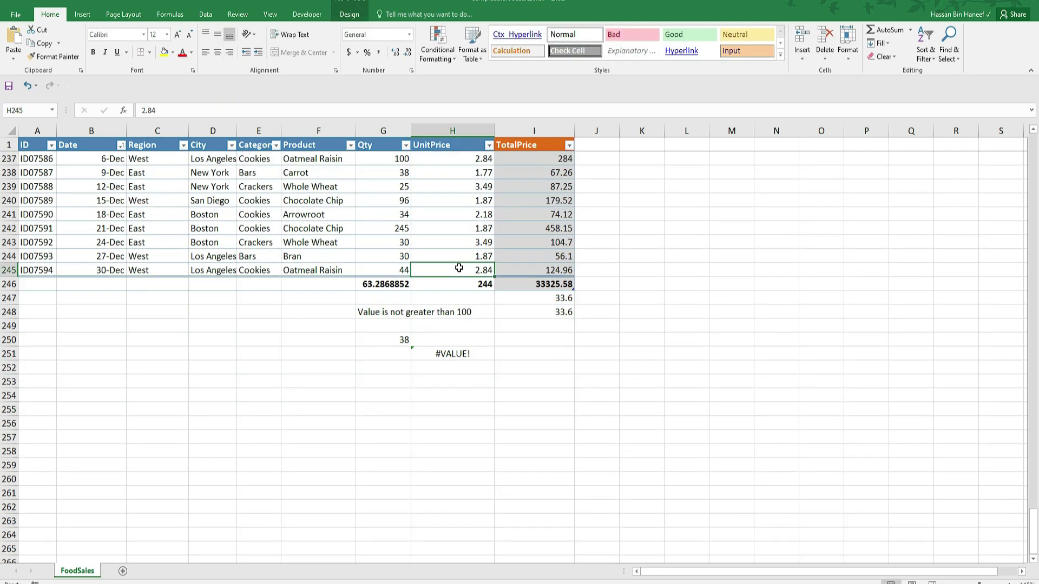
# - Switch to ChatGPT, send "Generate formula for rounding off the decimal to 1 in column H for row 2", and copy the generated =ROUND(H2, 1) formula
pyautogui.hotkey('alt', 'Tab')
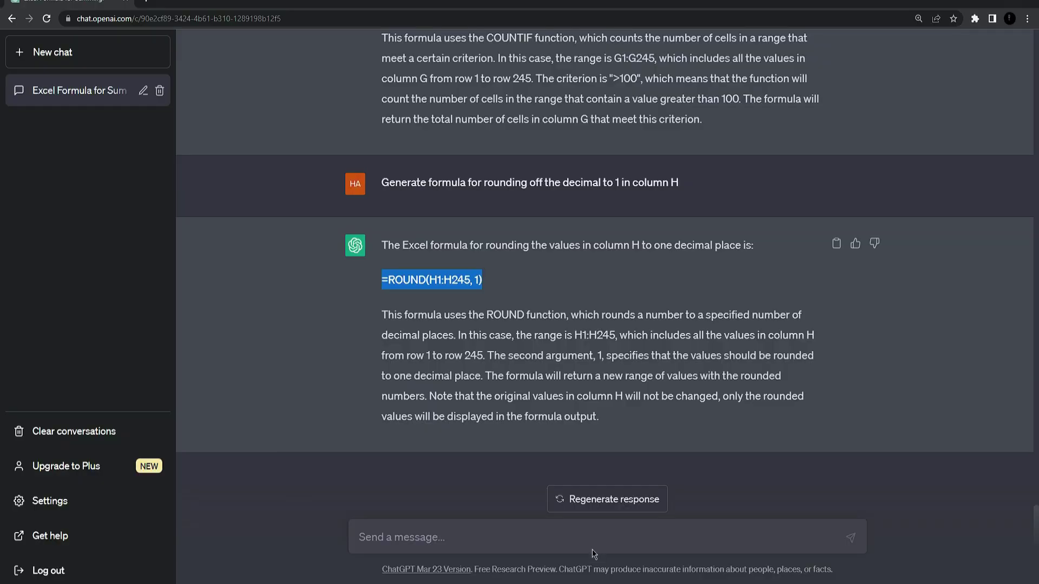
pyautogui.click(512, 427)
pyautogui.click(378, 537)
pyautogui.write('Generate formula for rounding off the decimal to 1 in column H for row 2')
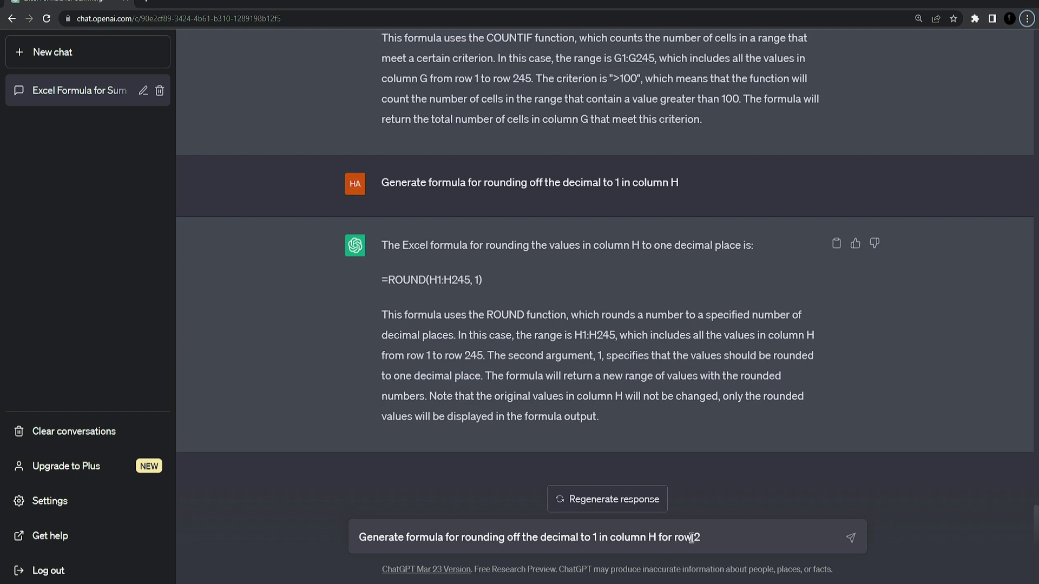
pyautogui.click(719, 532)
pyautogui.press('Return')
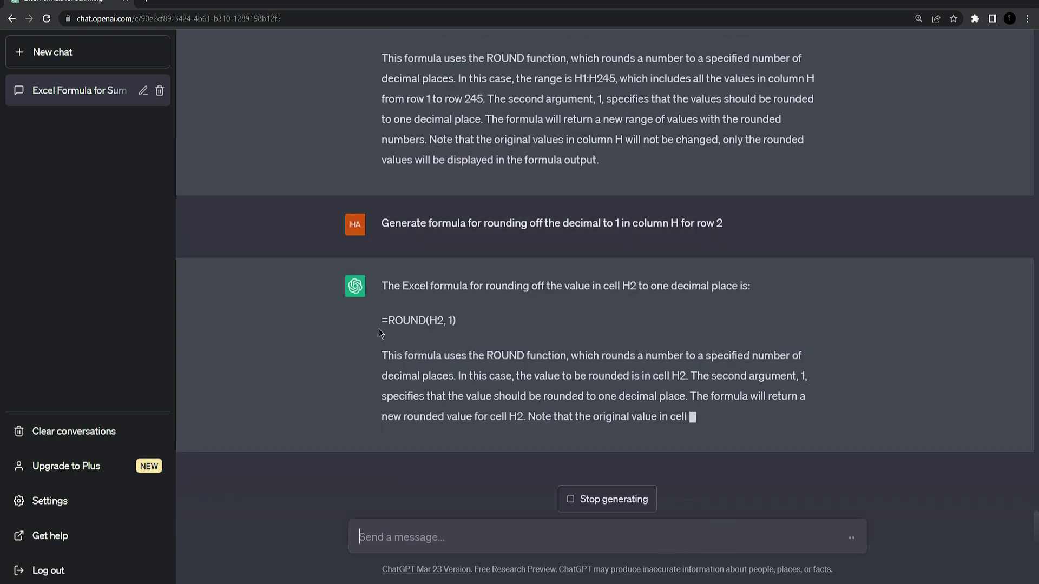
pyautogui.click(379, 313)
pyautogui.scroll(2, 384, 362)
pyautogui.scroll(-3, 385, 364)
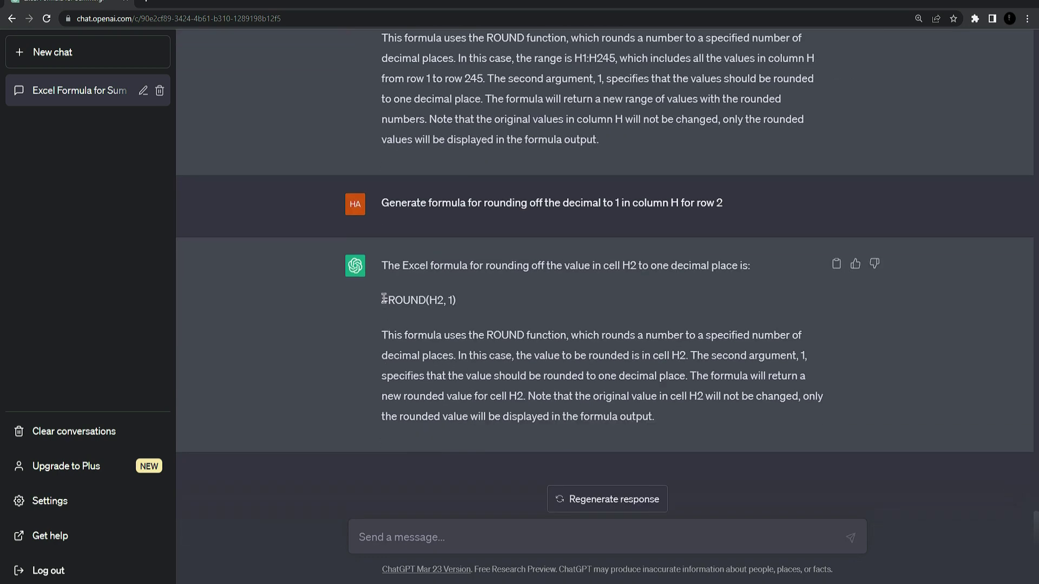
pyautogui.moveTo(384, 298); pyautogui.dragTo(463, 296)
pyautogui.hotkey('ctrl', 'c')
# - Replace the formula in cell H251 of the Excel sheet with =ROUND(H2, 1) and compare it with the UnitPrice in cell H2
pyautogui.hotkey('alt', 'Tab')
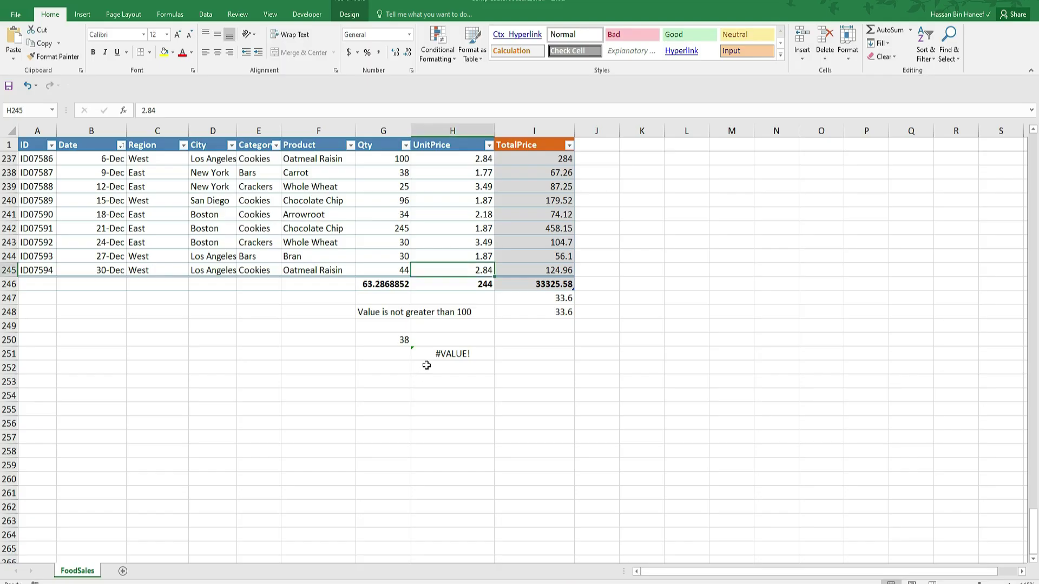
pyautogui.click(445, 355)
pyautogui.doubleClick(445, 355)
pyautogui.click(235, 108)
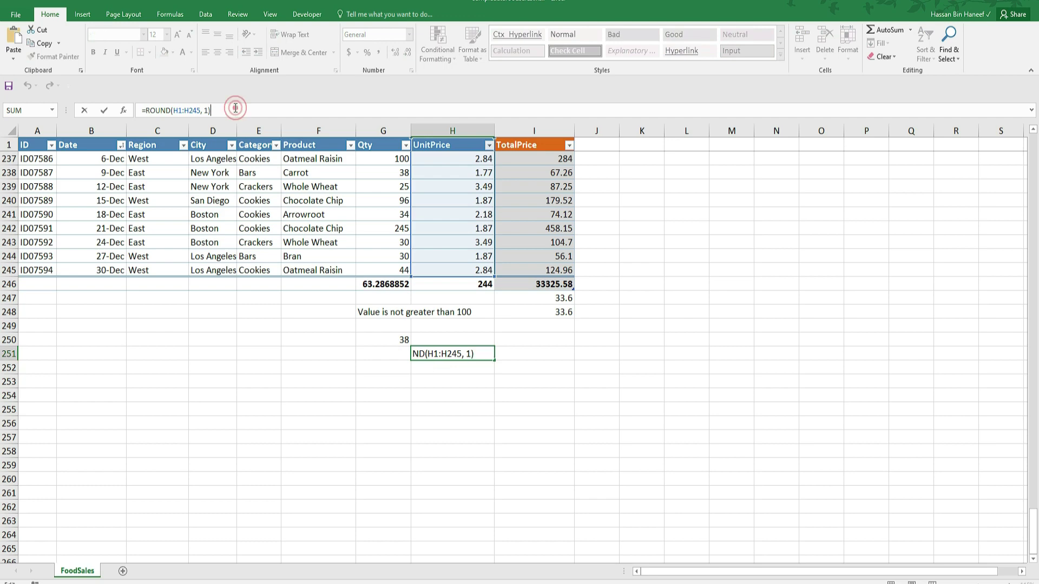
pyautogui.hotkey('ctrl', 'a')
pyautogui.hotkey('ctrl', 'v')
pyautogui.press('Return')
pyautogui.click(484, 355)
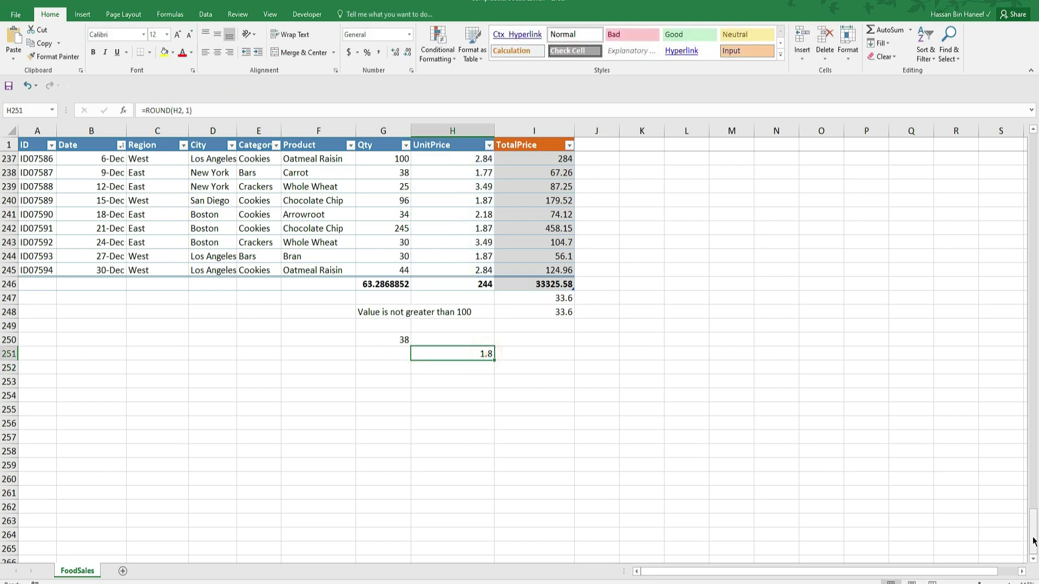
pyautogui.moveTo(1033, 541); pyautogui.dragTo(408, 163)
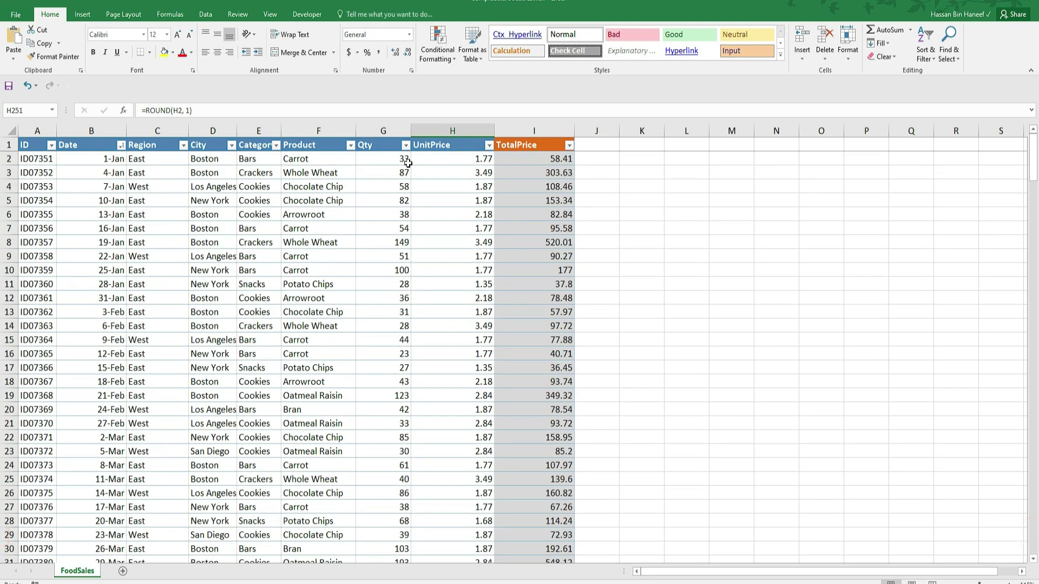
pyautogui.click(485, 163)
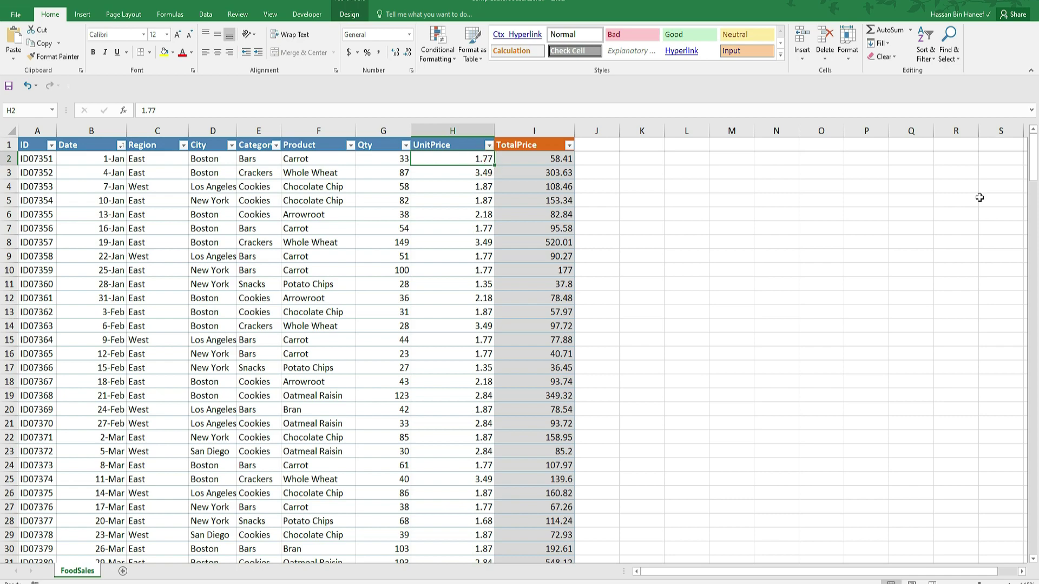
pyautogui.moveTo(1032, 184); pyautogui.dragTo(443, 172)
pyautogui.click(472, 368)
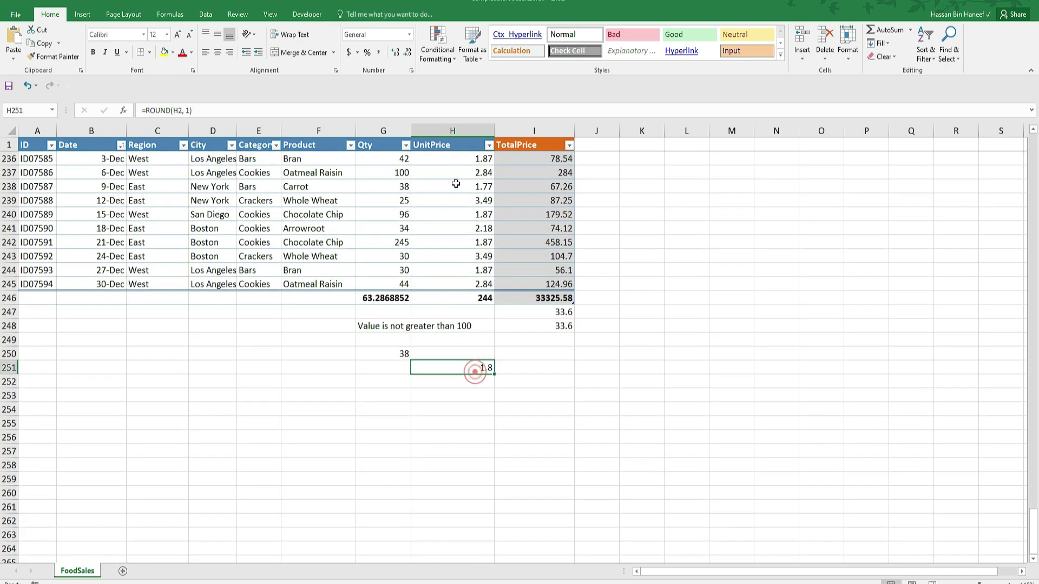
# - Fill the rounding formula from H251 down to H268 and check the filled cells
pyautogui.scroll(-2, 472, 324)
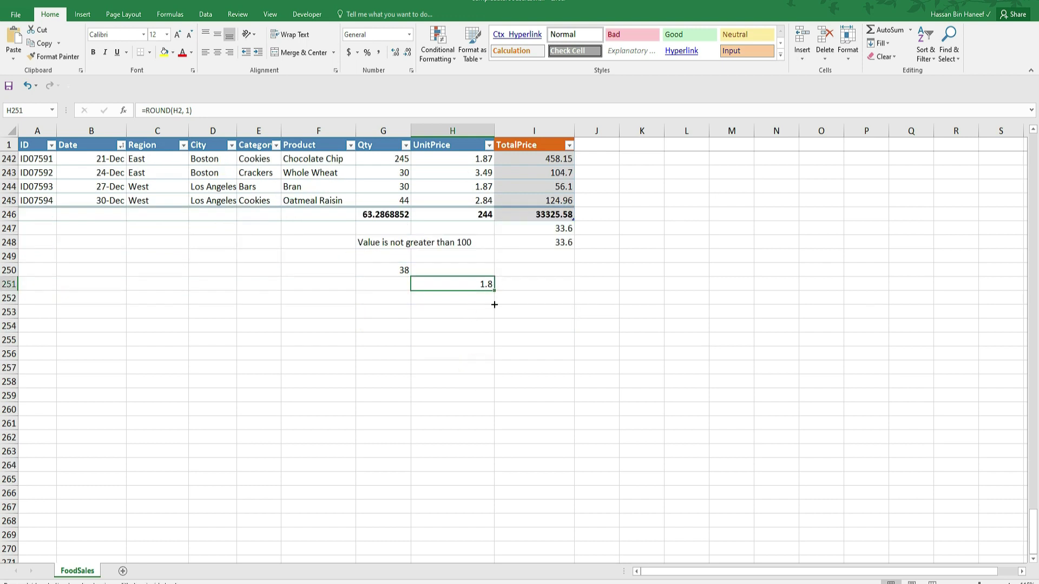
pyautogui.moveTo(494, 291); pyautogui.dragTo(492, 522)
pyautogui.scroll(-3, 522, 368)
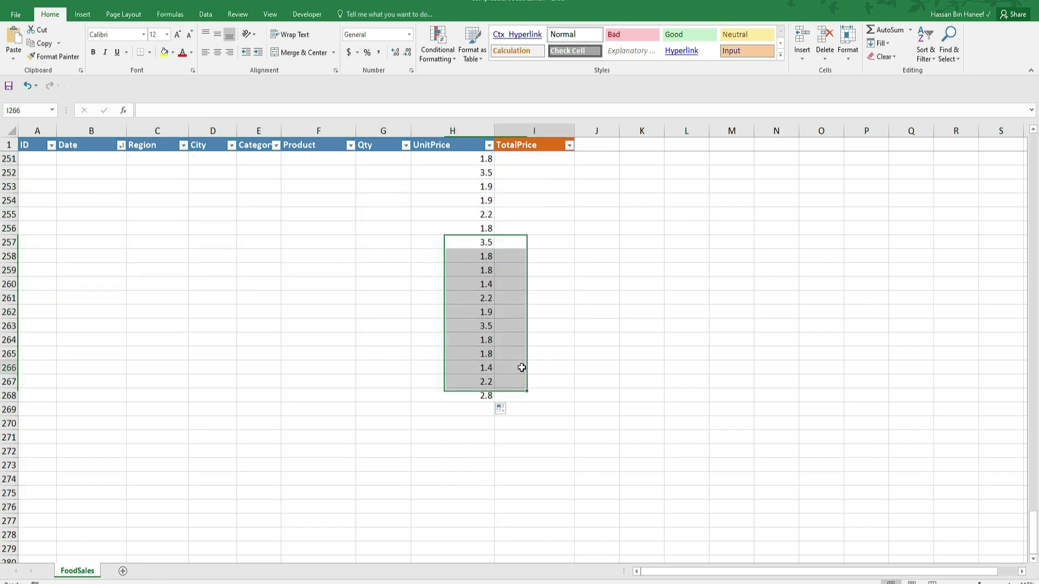
pyautogui.click(522, 368)
pyautogui.scroll(3, 503, 340)
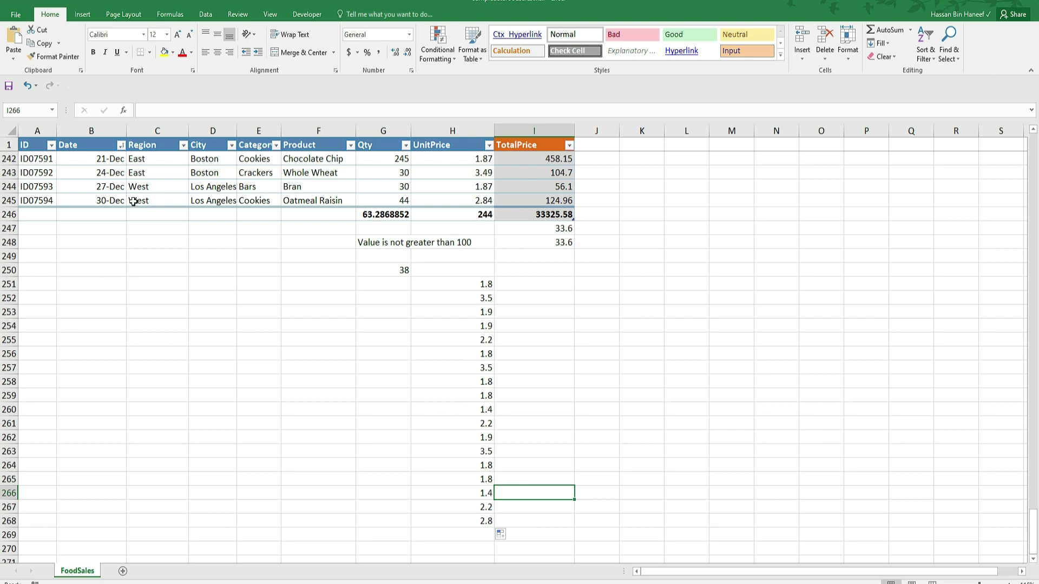
pyautogui.scroll(-3, 443, 295)
pyautogui.scroll(6, 471, 352)
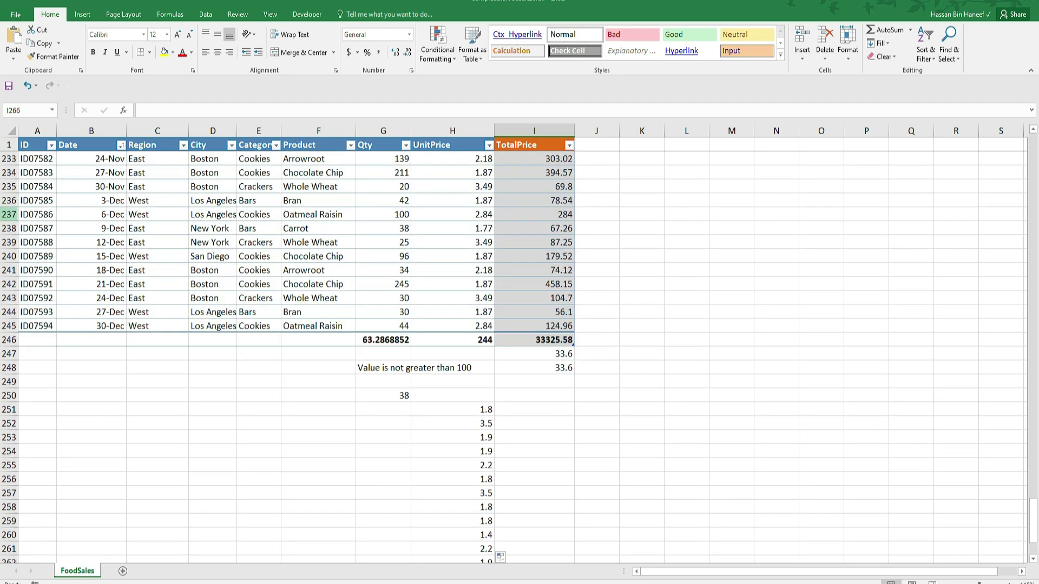
pyautogui.scroll(-4, 438, 333)
pyautogui.scroll(-3, 460, 346)
pyautogui.click(484, 355)
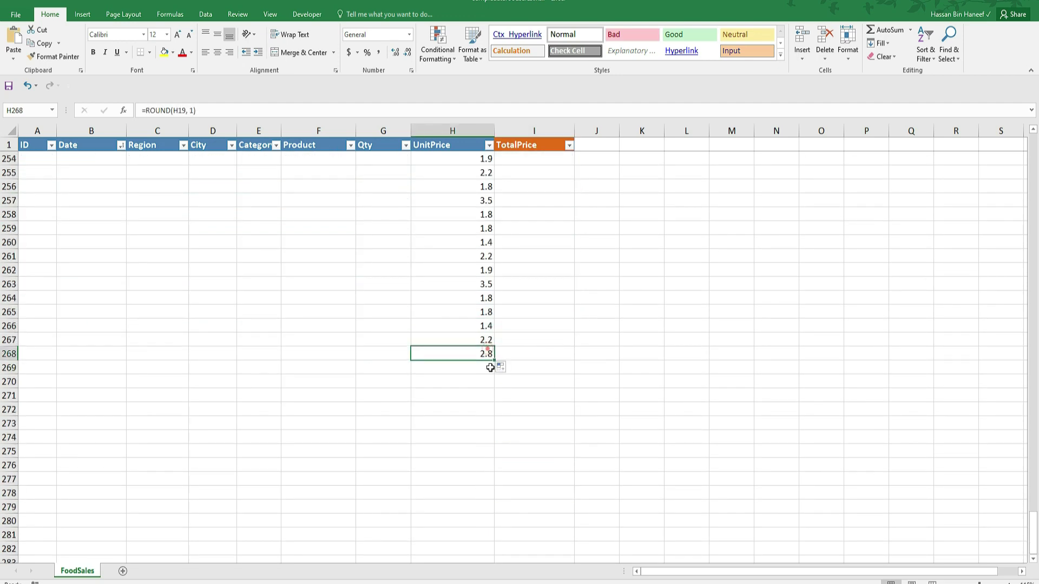
pyautogui.scroll(5, 487, 270)
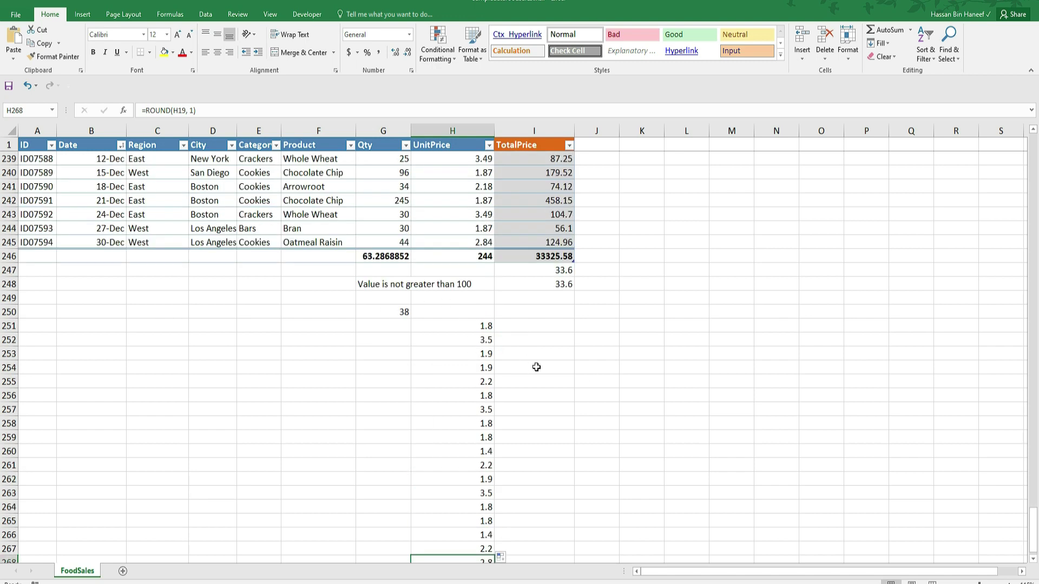
# - Review the FoodSales rows above the totals, including rows 221 to 232 and the Qty values in G221:G233
pyautogui.click(378, 335)
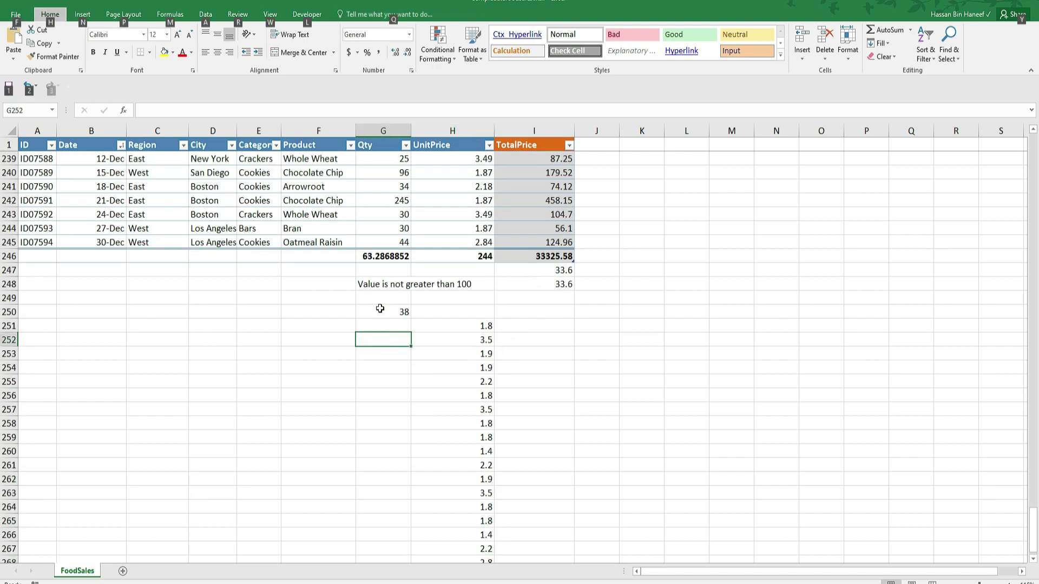
pyautogui.click(395, 338)
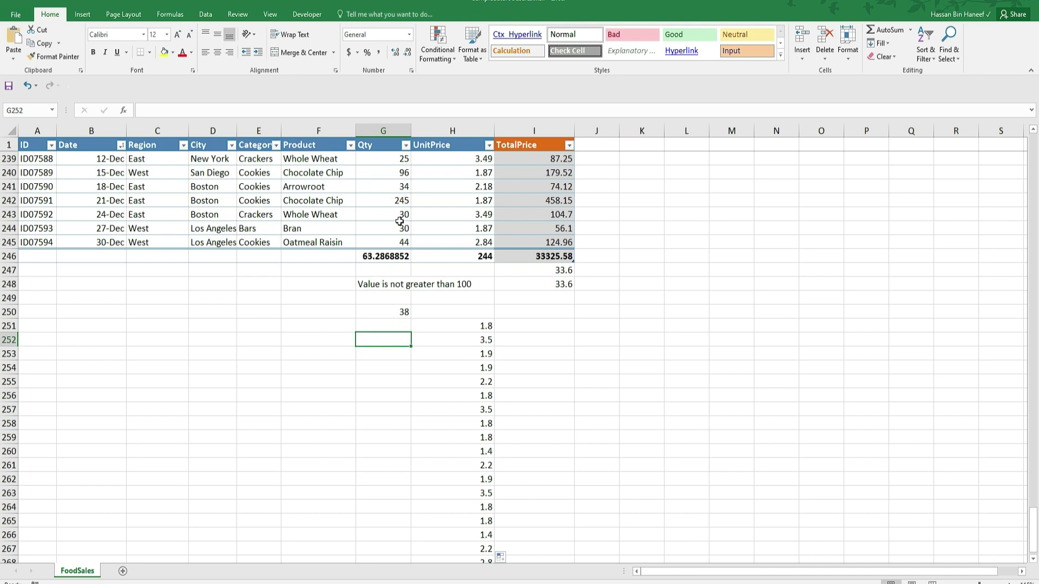
pyautogui.scroll(1, 399, 221)
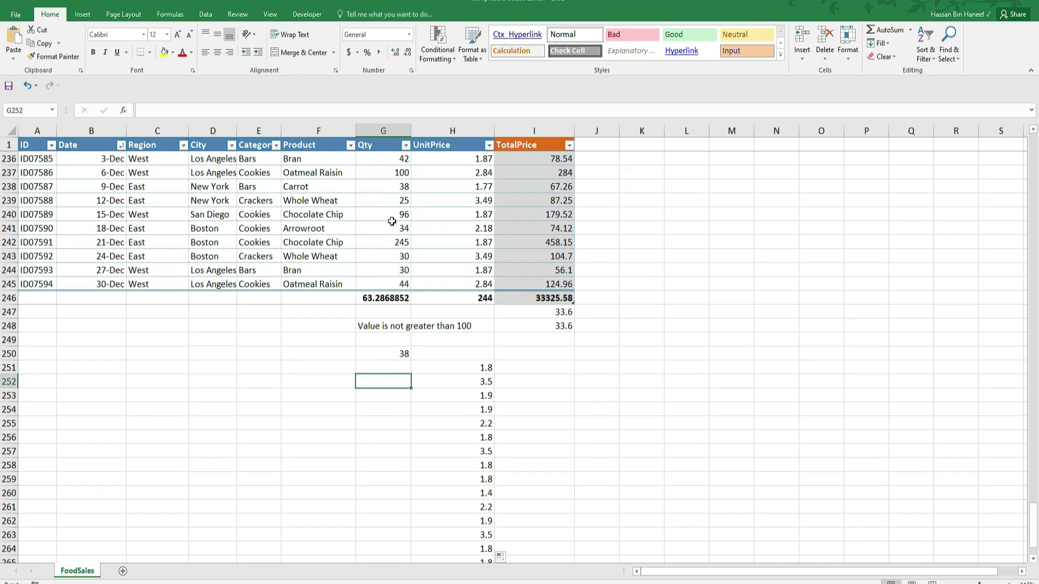
pyautogui.scroll(4, 386, 198)
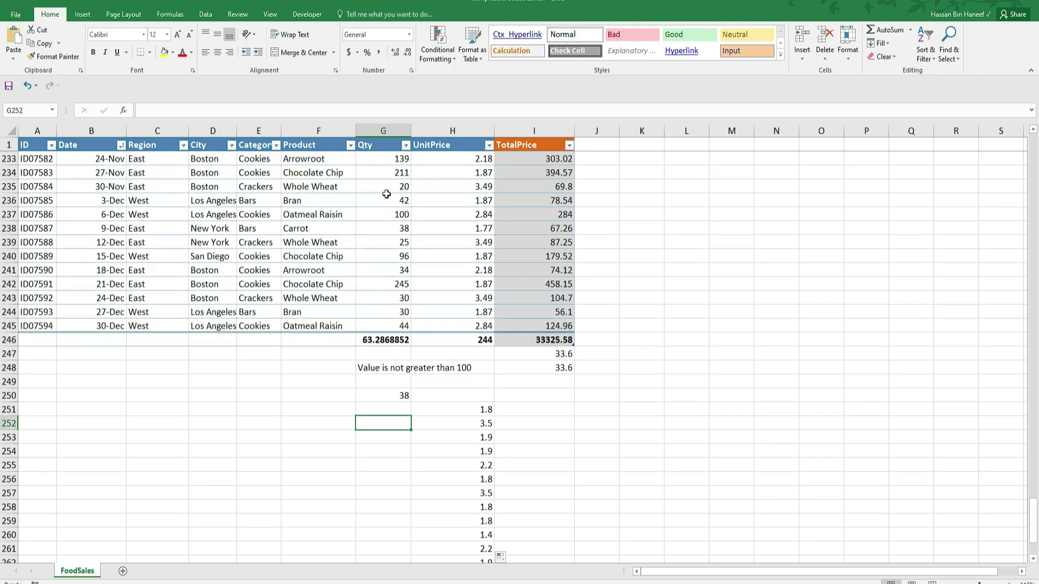
pyautogui.scroll(4, 388, 186)
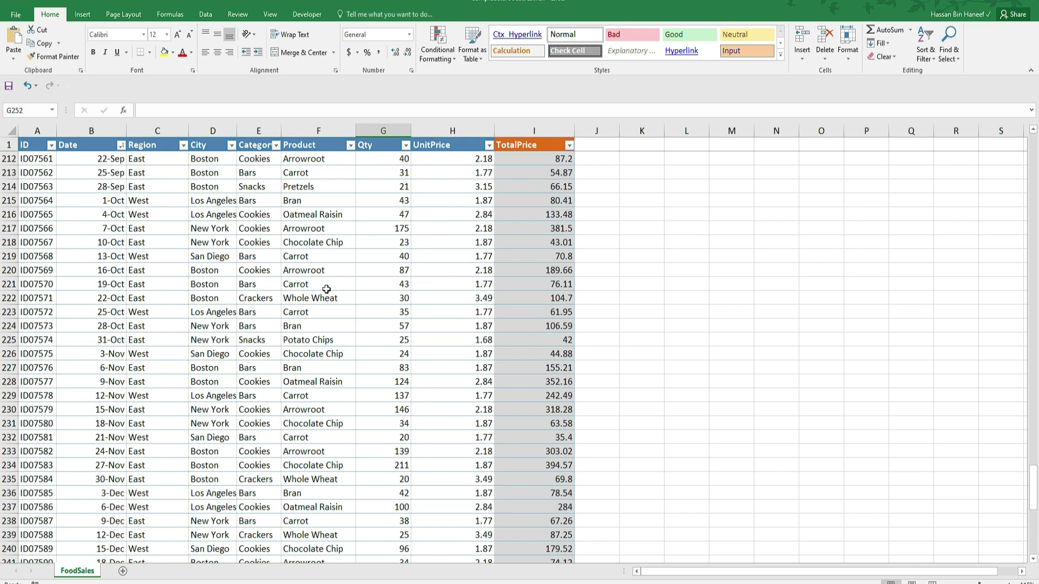
pyautogui.scroll(-7, 64, 333)
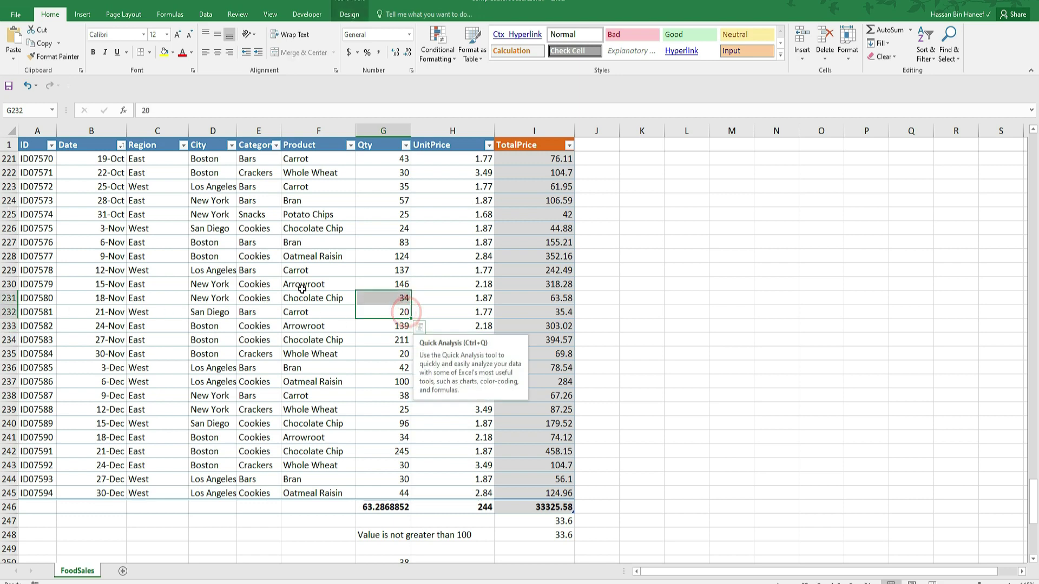
pyautogui.click(16, 186)
pyautogui.moveTo(21, 158); pyautogui.dragTo(318, 308)
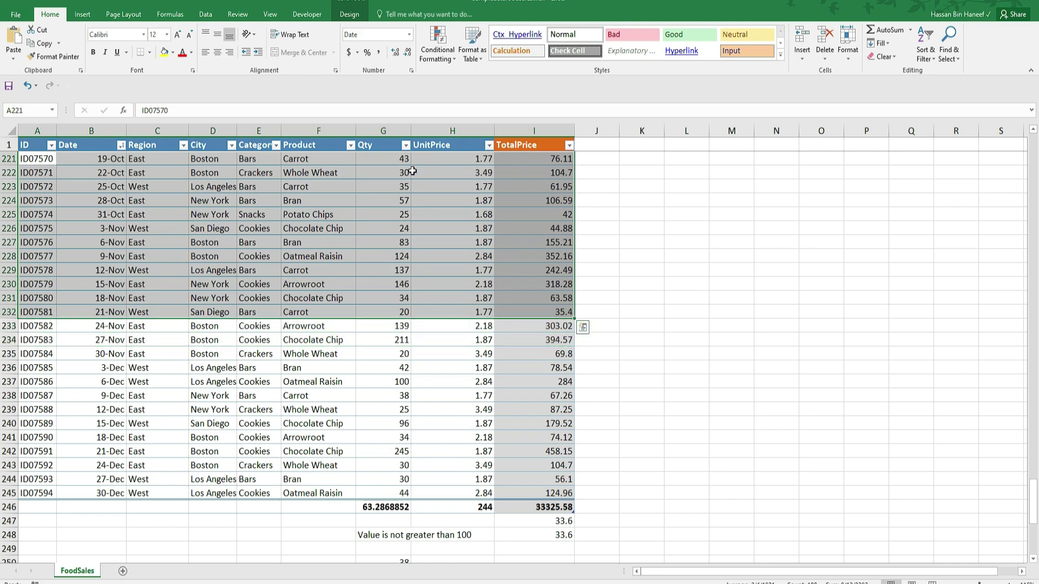
pyautogui.moveTo(405, 158); pyautogui.dragTo(386, 329)
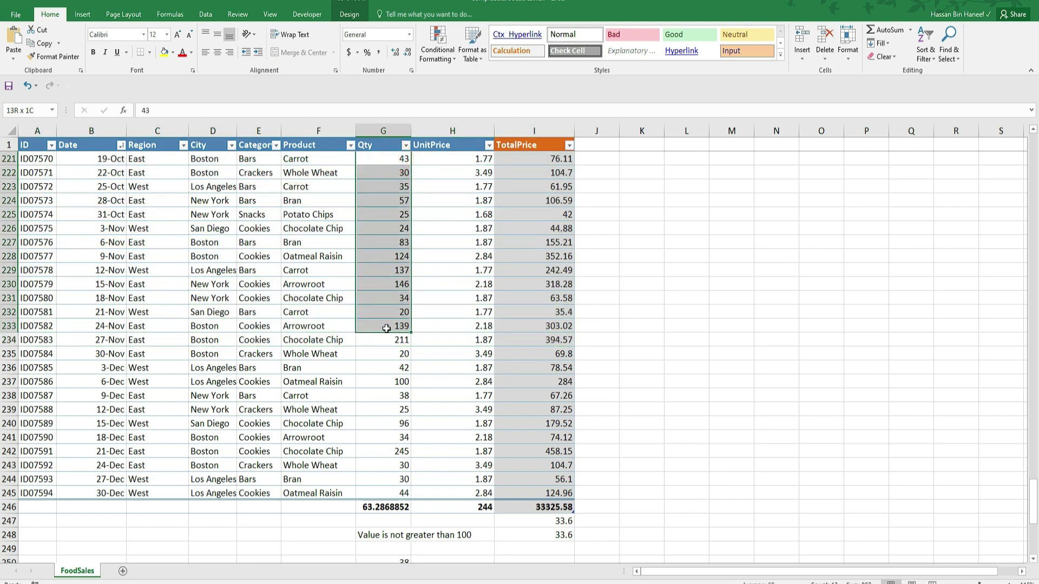
pyautogui.click(386, 328)
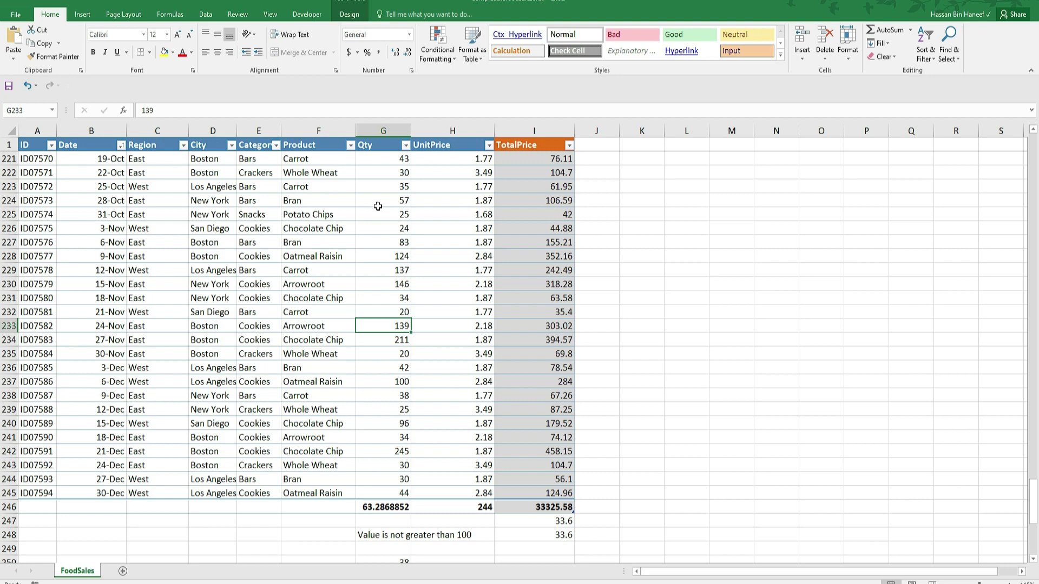
# - Switch to ChatGPT, send "Generate formula for summing up the values from 221 to 232 in column G if greater than 30", and copy the SUMIF formula
pyautogui.scroll(-2, 391, 302)
pyautogui.scroll(-1, 400, 301)
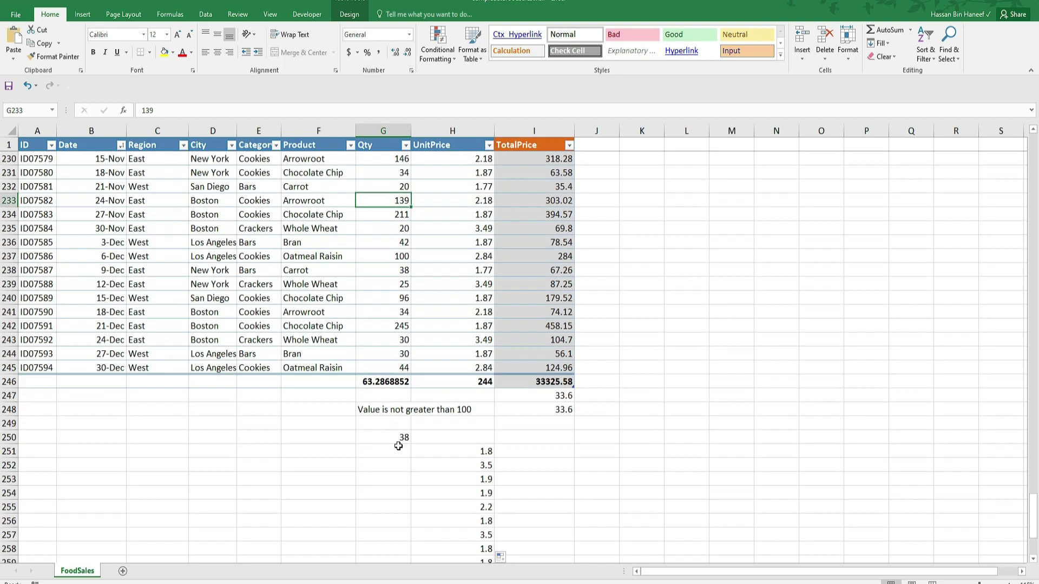
pyautogui.click(380, 468)
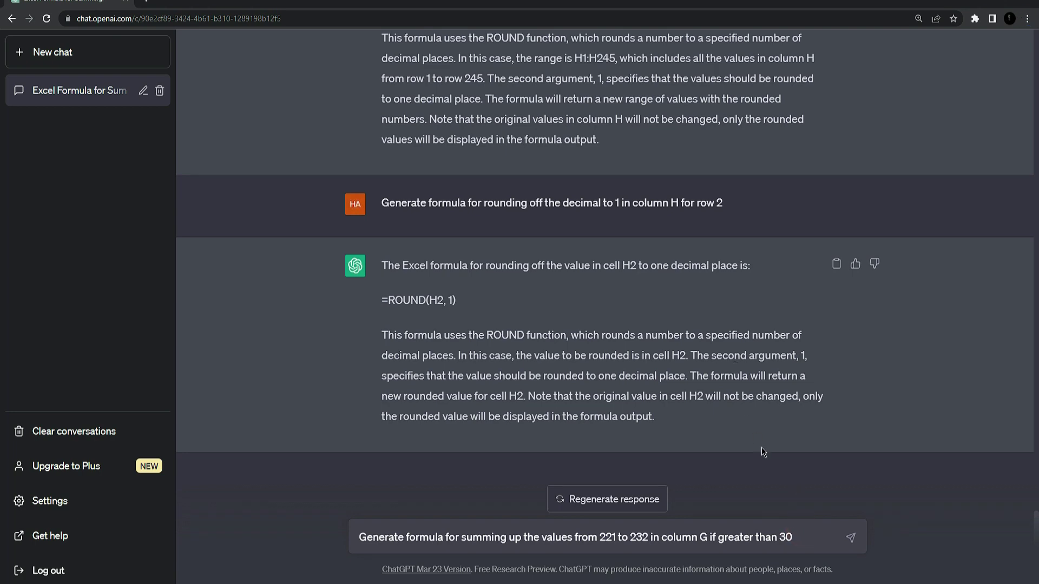
pyautogui.press('Return')
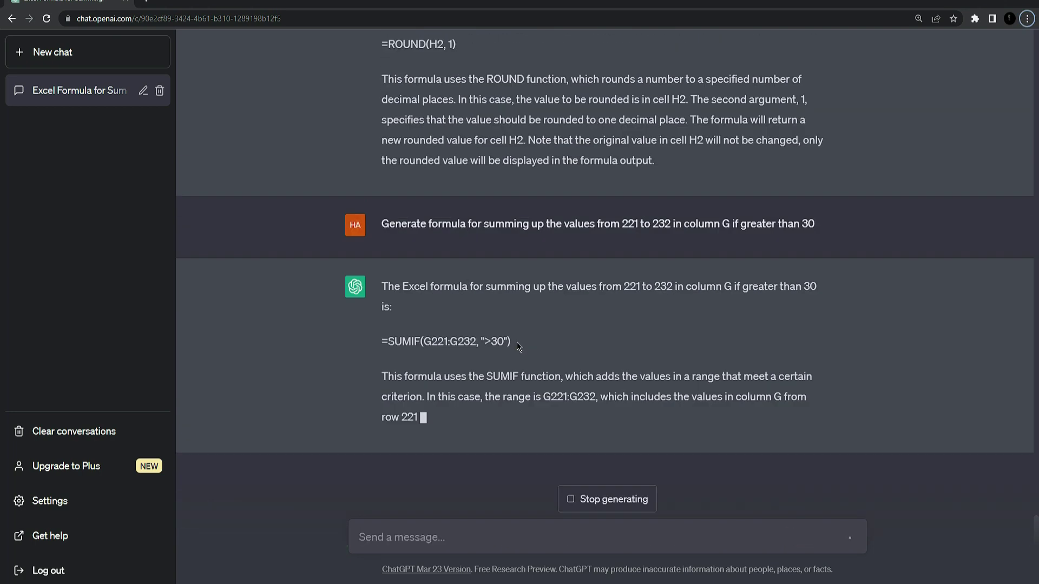
pyautogui.moveTo(512, 339); pyautogui.dragTo(381, 338)
pyautogui.hotkey('ctrl', 'c')
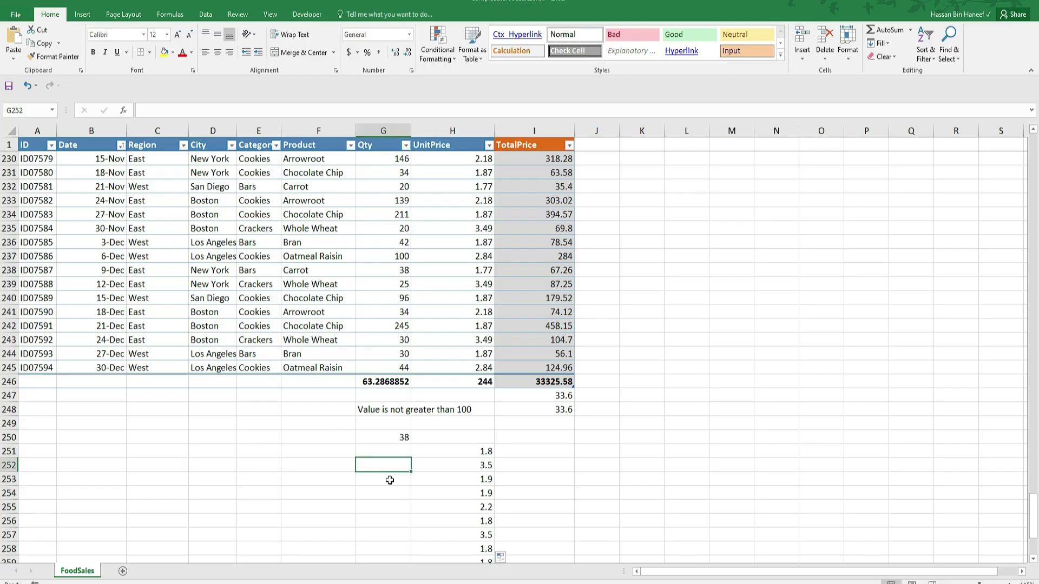
# - Switch back to the Excel sheet and enter the copied formula =SUMIF(G221:G232, ">30") in cell G252
pyautogui.click(393, 467)
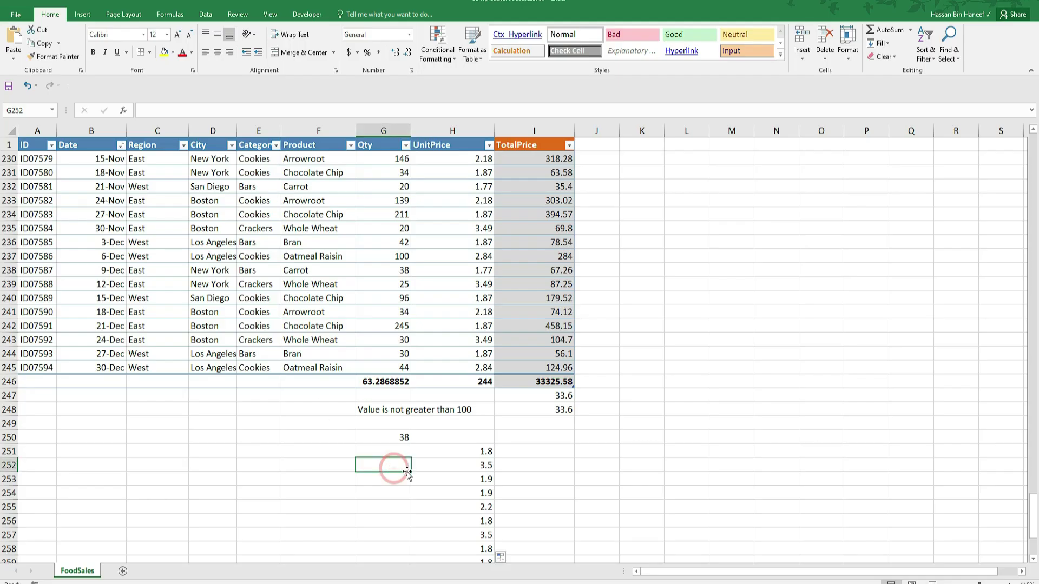
pyautogui.click(204, 110)
pyautogui.hotkey('ctrl', 'v')
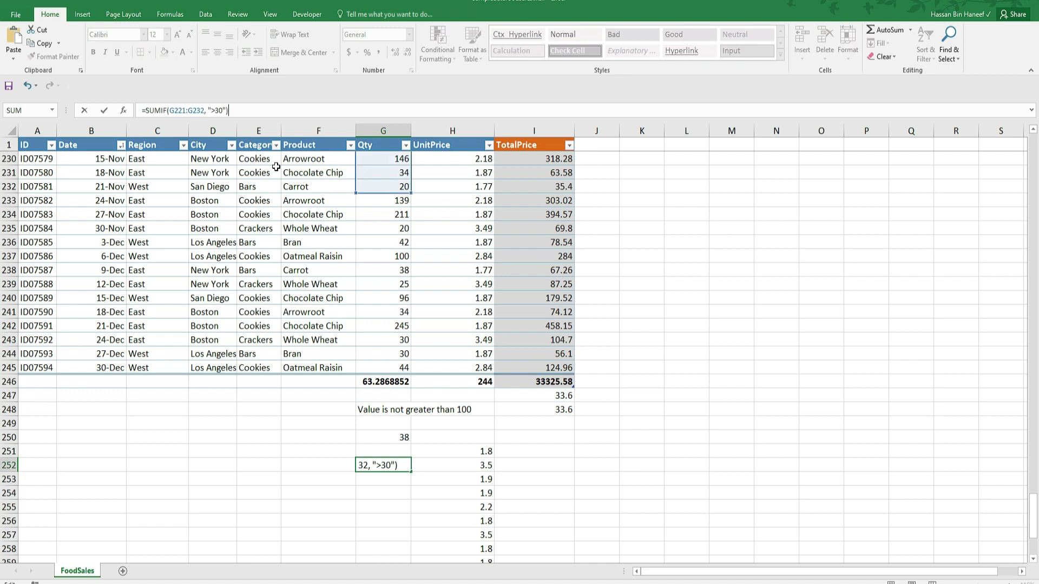
pyautogui.press('Return')
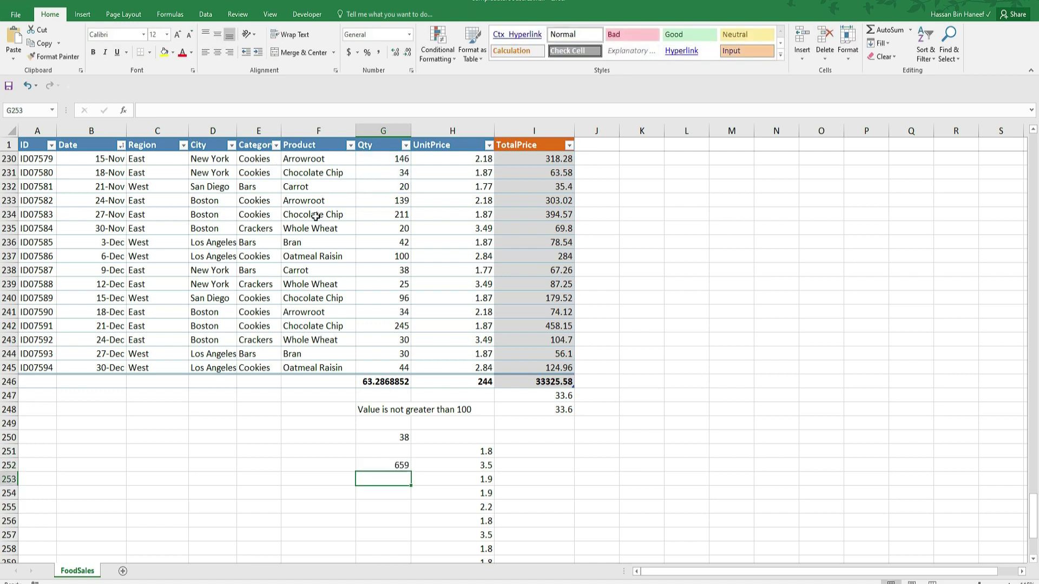
# - Review the SUMIF formula in cell G252 and compare it with the Qty values in the rows above
pyautogui.click(401, 466)
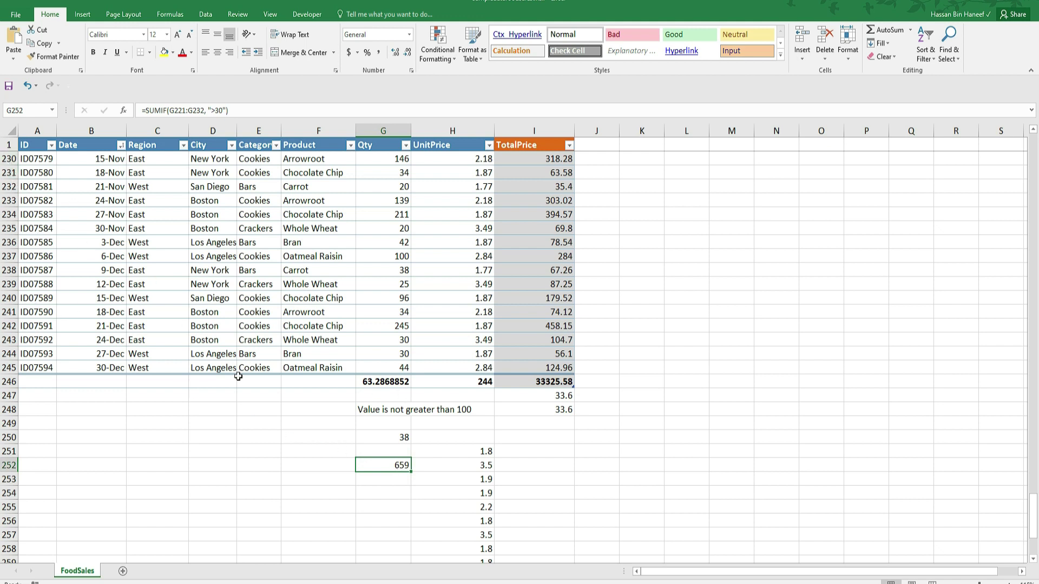
pyautogui.click(398, 453)
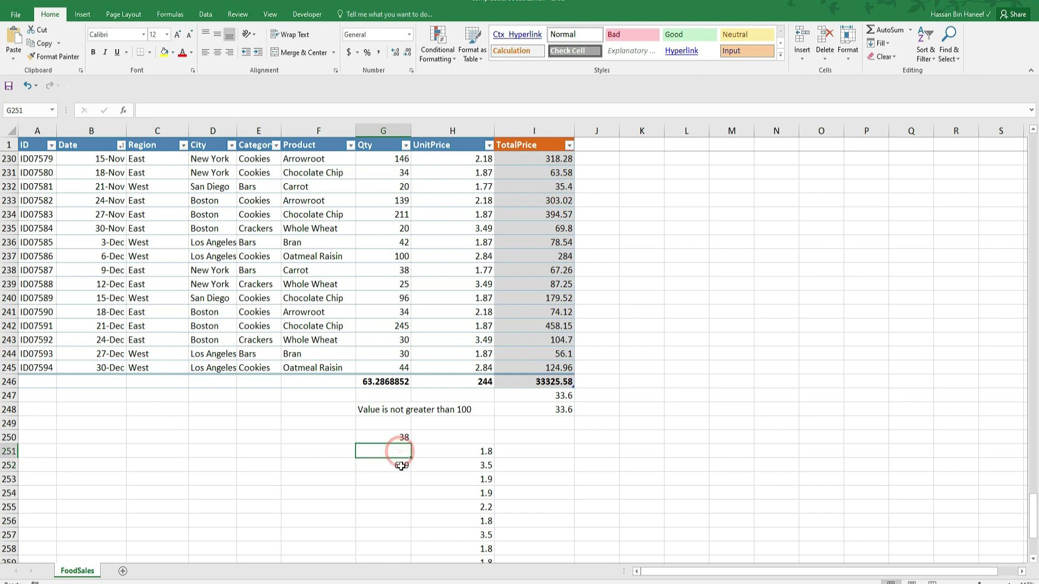
pyautogui.click(391, 464)
pyautogui.scroll(2, 34, 227)
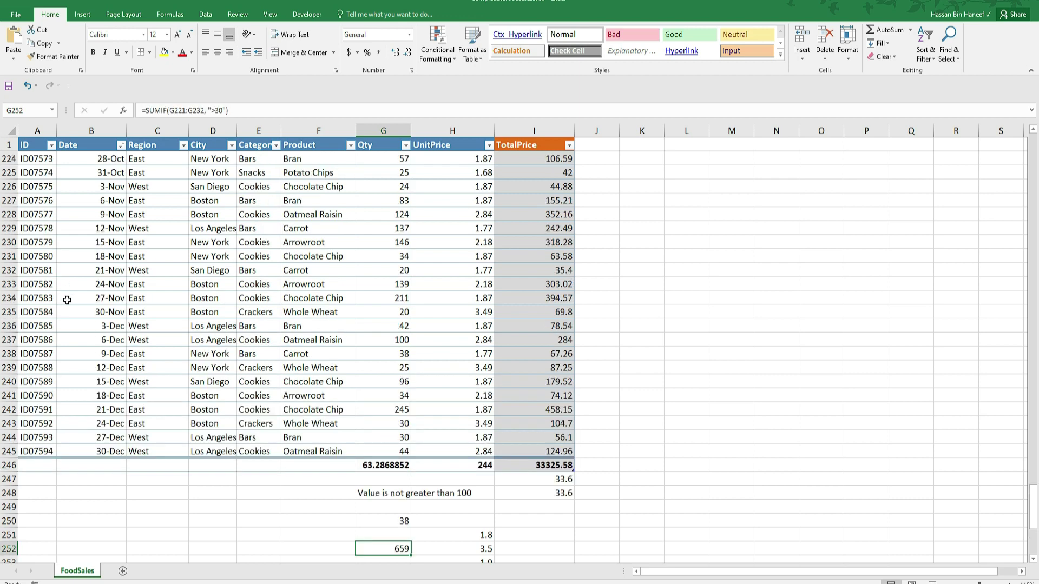
pyautogui.scroll(-2, 178, 319)
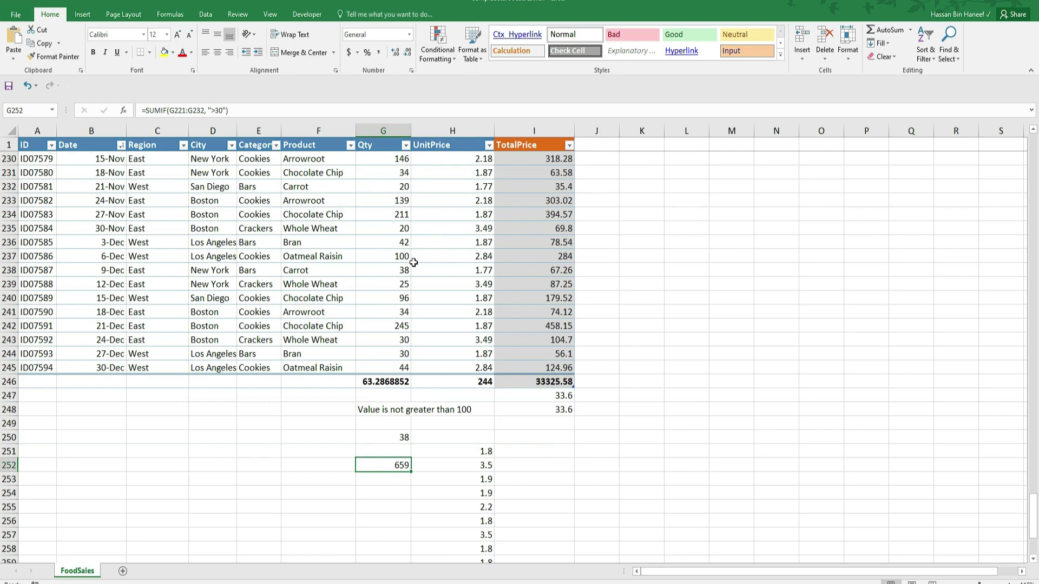
pyautogui.scroll(-2, 403, 268)
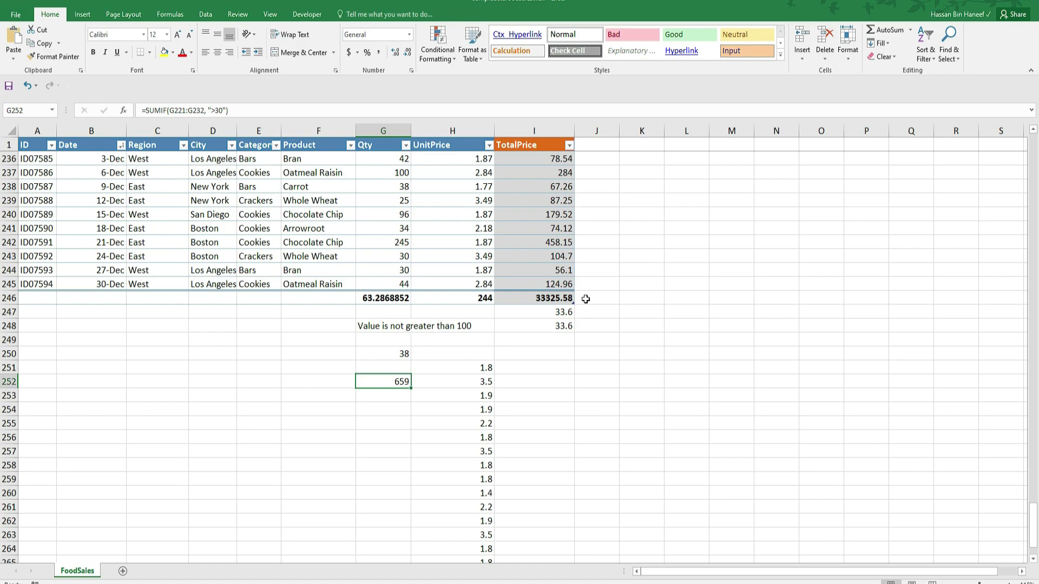
pyautogui.press('Left')
pyautogui.press('Down')
pyautogui.press('Down')
pyautogui.press('alt')
pyautogui.click(335, 382)
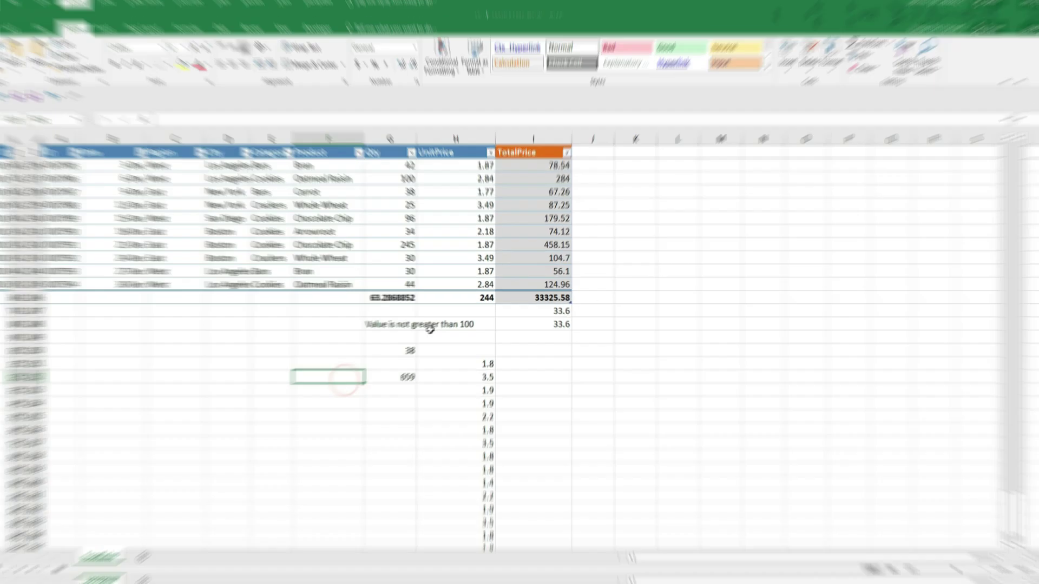